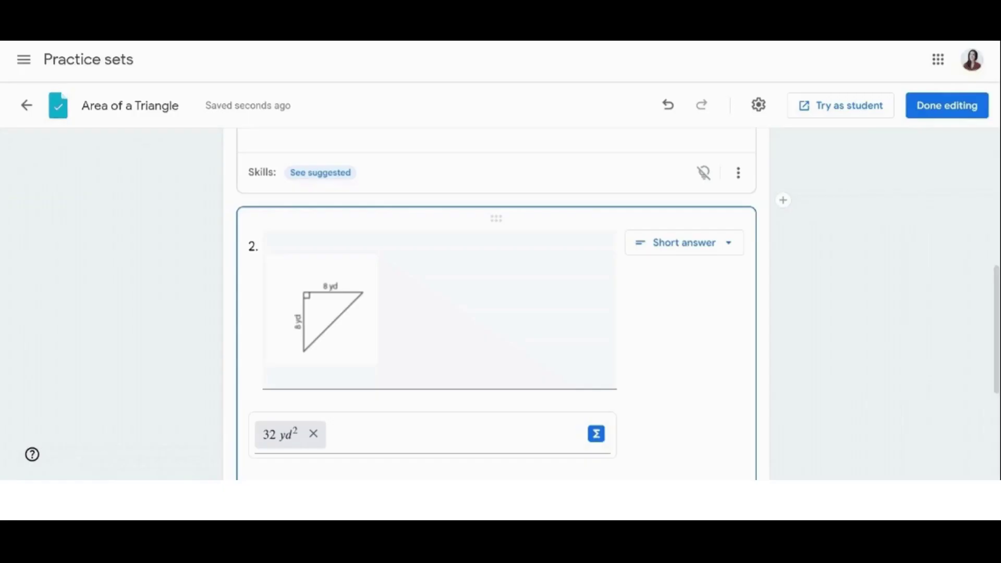
Search skills for 'area triangle' and tag the 32 yd² question with 'Find the area of a right triangle'
scroll(443, 245, down, 3)
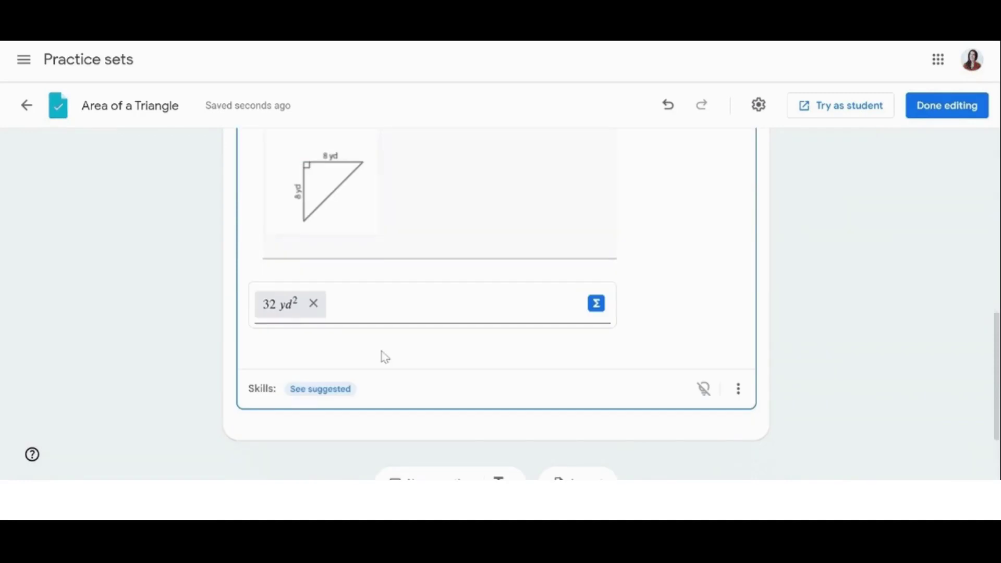
click(321, 391)
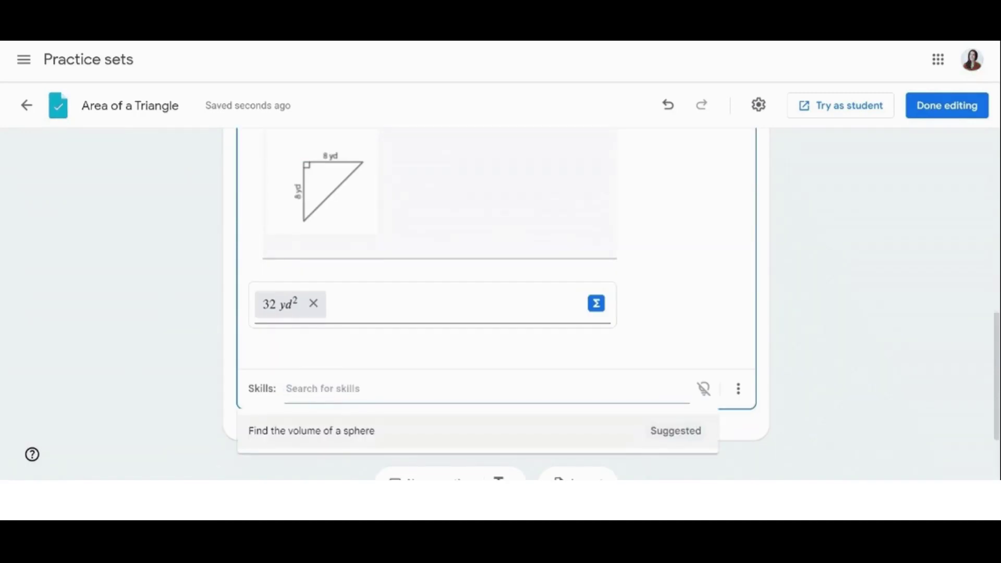
text(area triangle)
scroll(360, 356, down, 3)
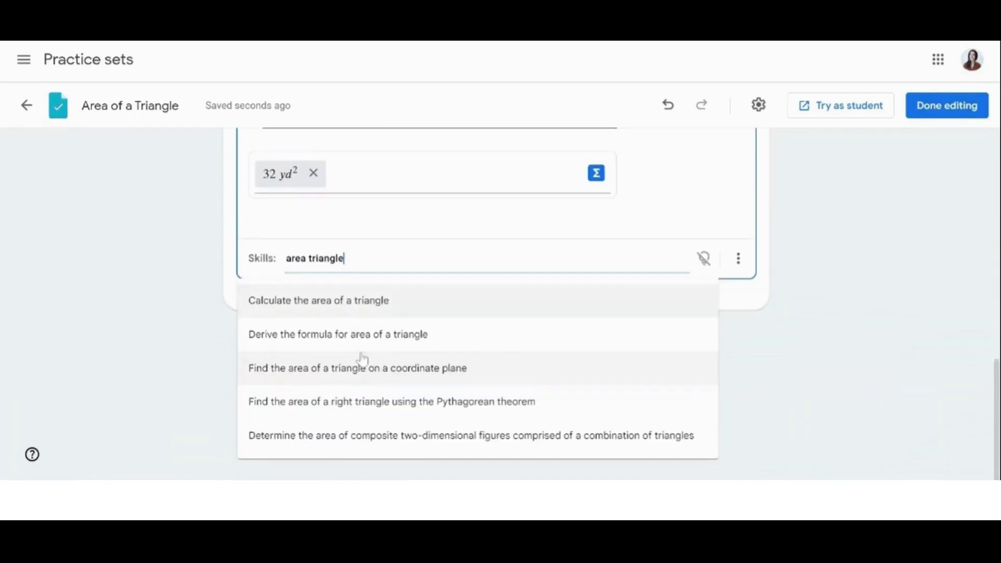
click(378, 402)
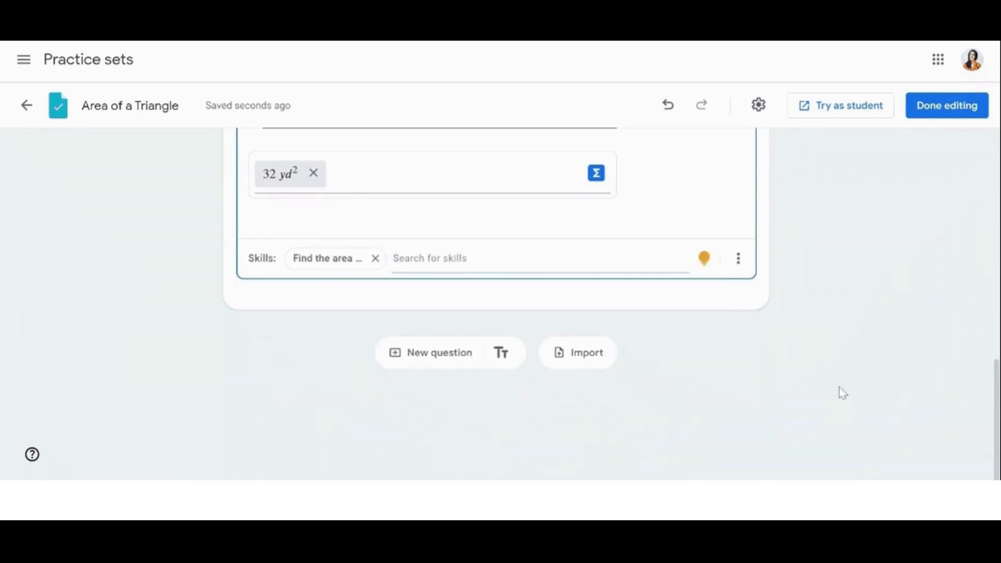
scroll(845, 391, up, 3)
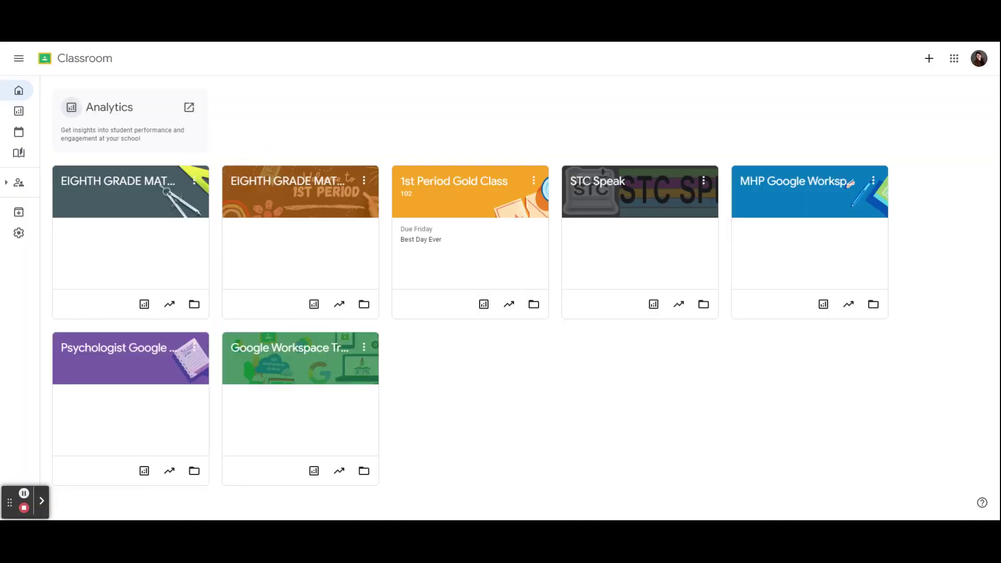
Filter Resources to Practice sets, start an untitled practice set, then return to the Classroom home
click(35, 153)
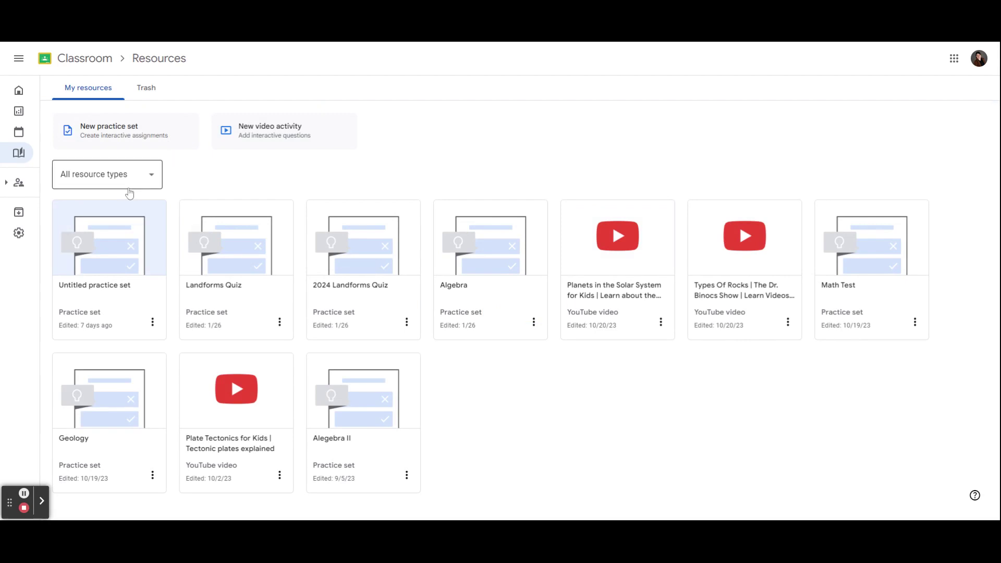
click(154, 180)
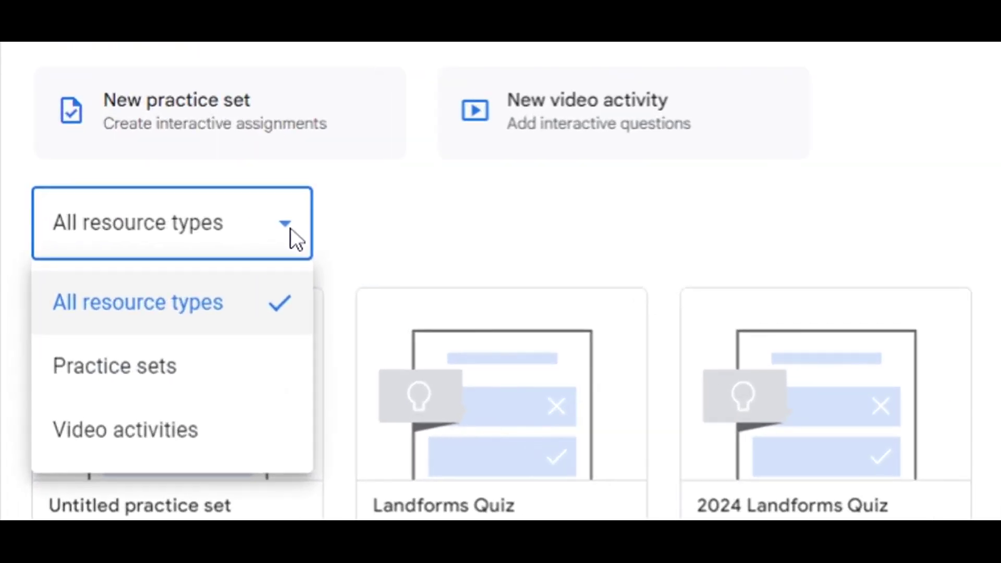
click(200, 396)
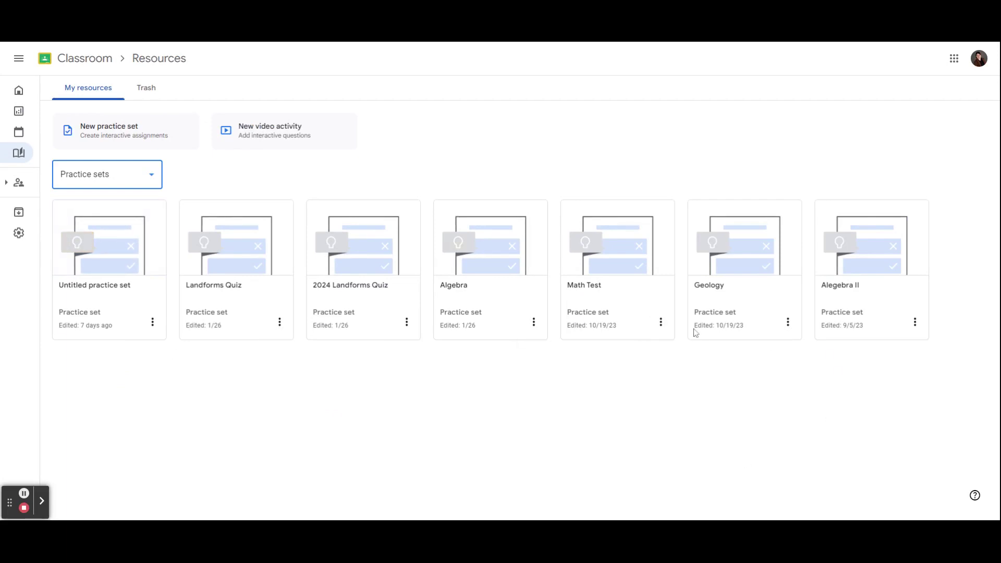
click(139, 136)
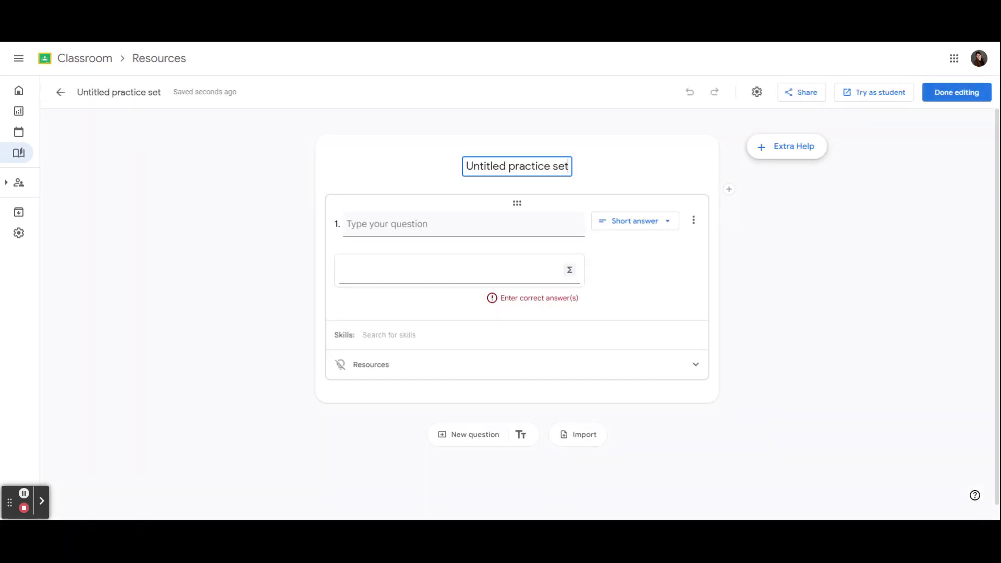
click(85, 61)
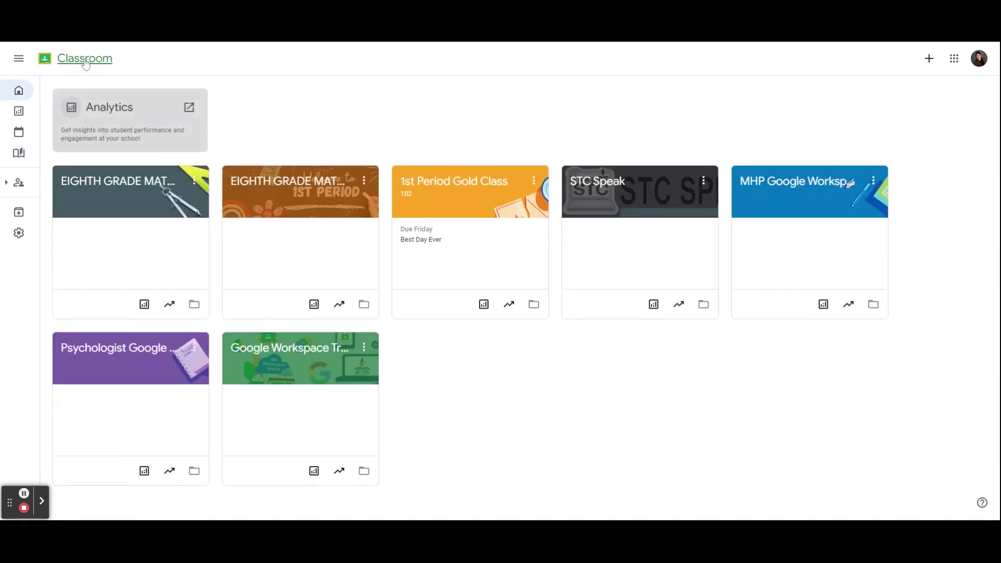
Start a new assignment in 1st Period Gold Class's Classwork
click(454, 180)
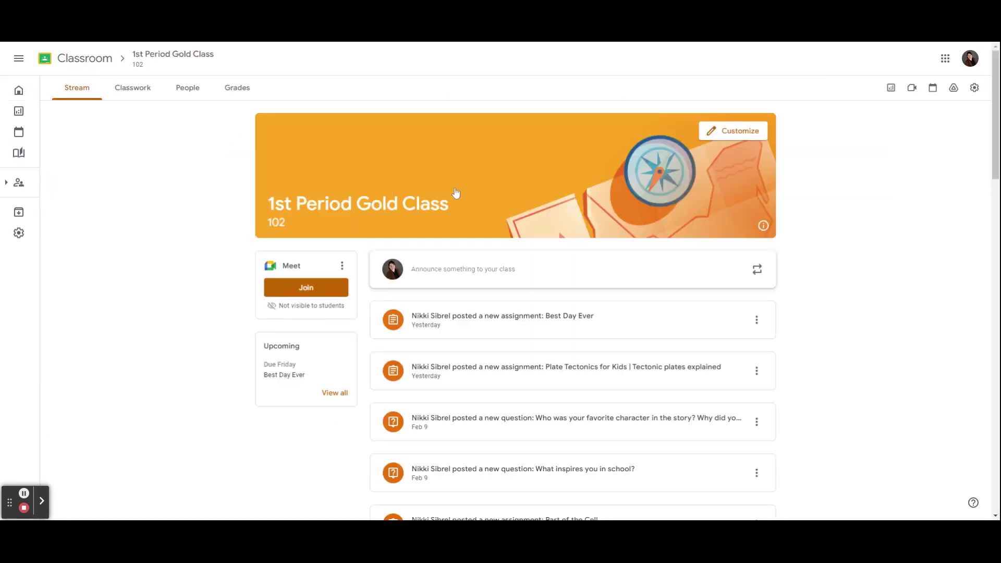
click(150, 94)
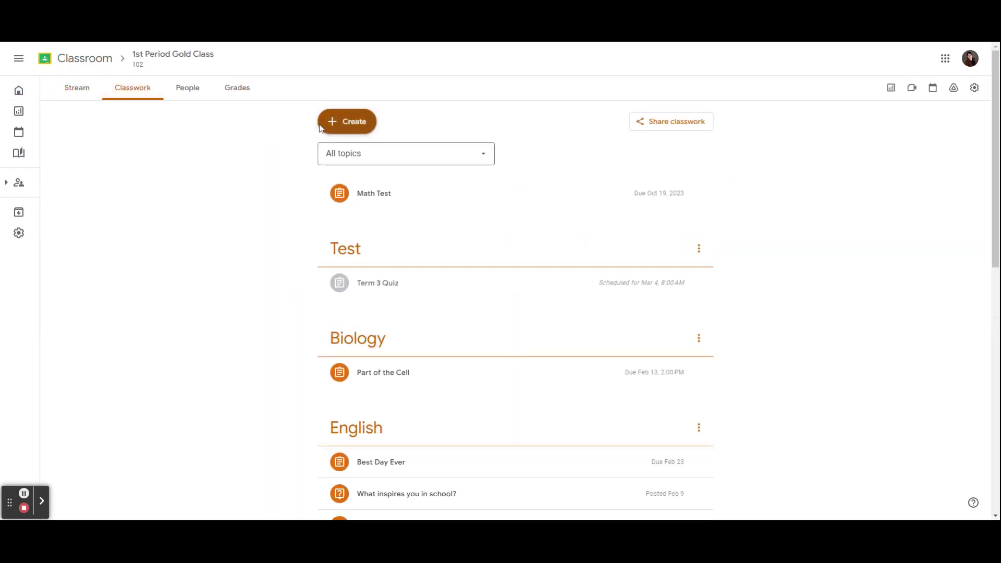
click(337, 124)
click(374, 153)
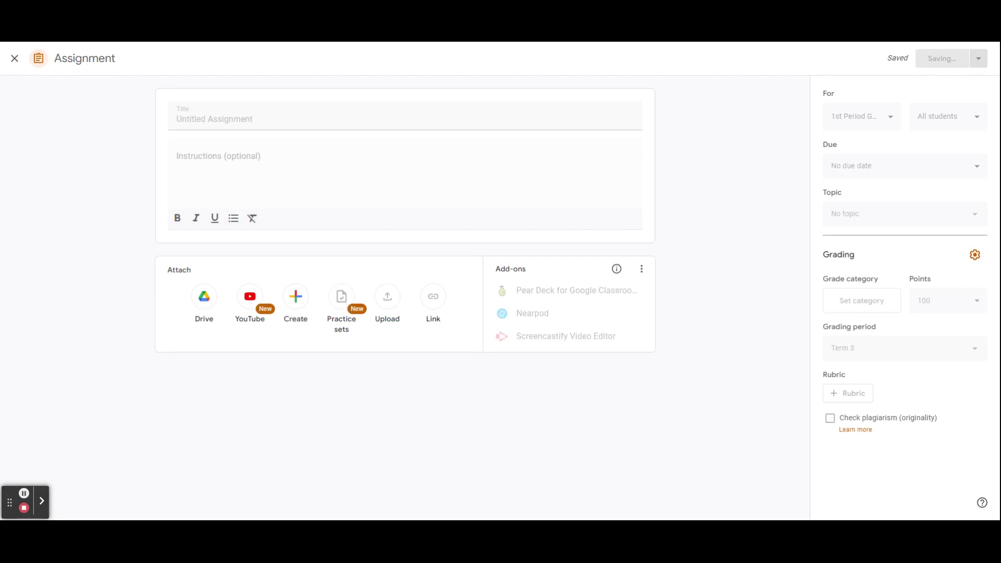
Attach the Landforms Quiz practice set and assign it to the class
click(346, 307)
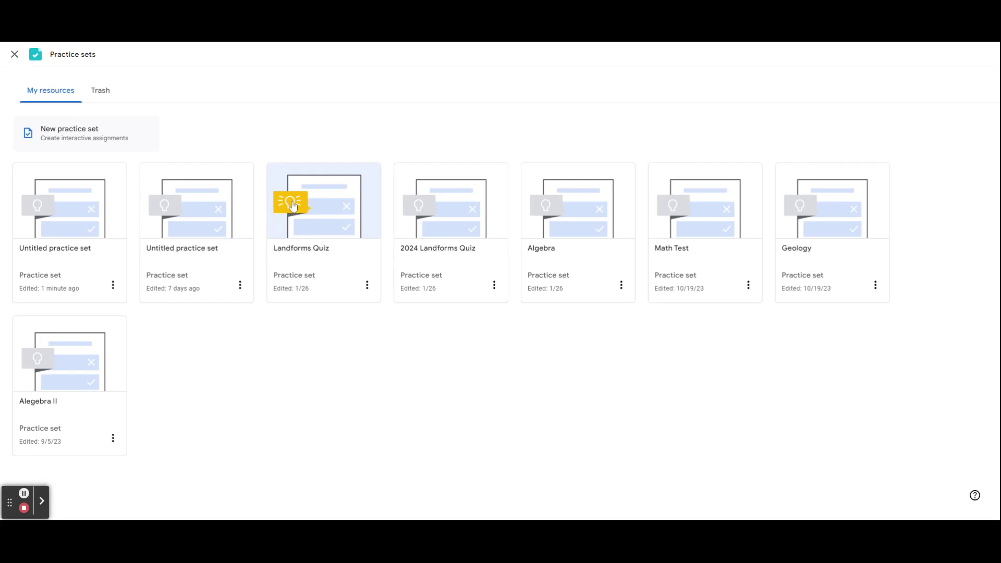
click(293, 206)
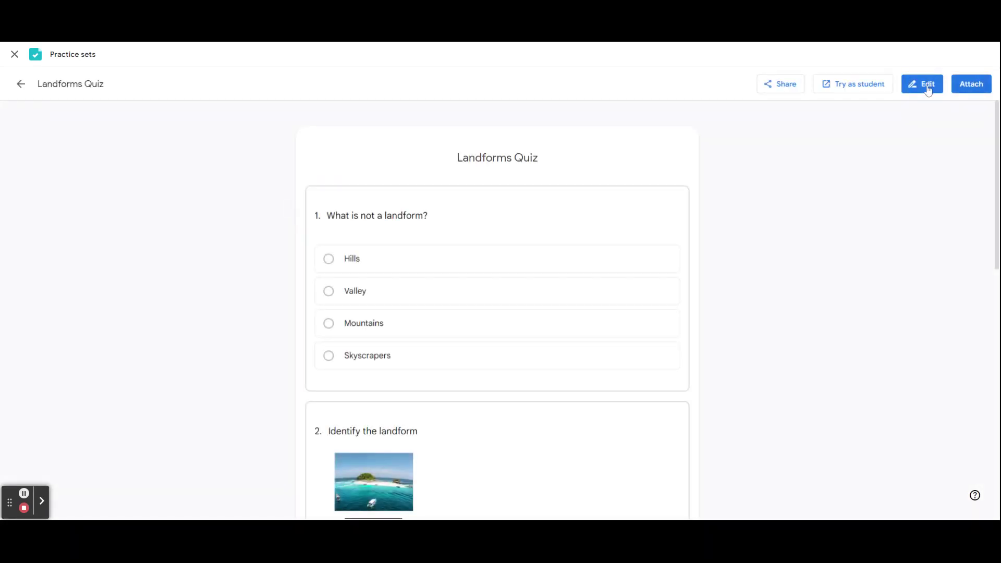
click(983, 90)
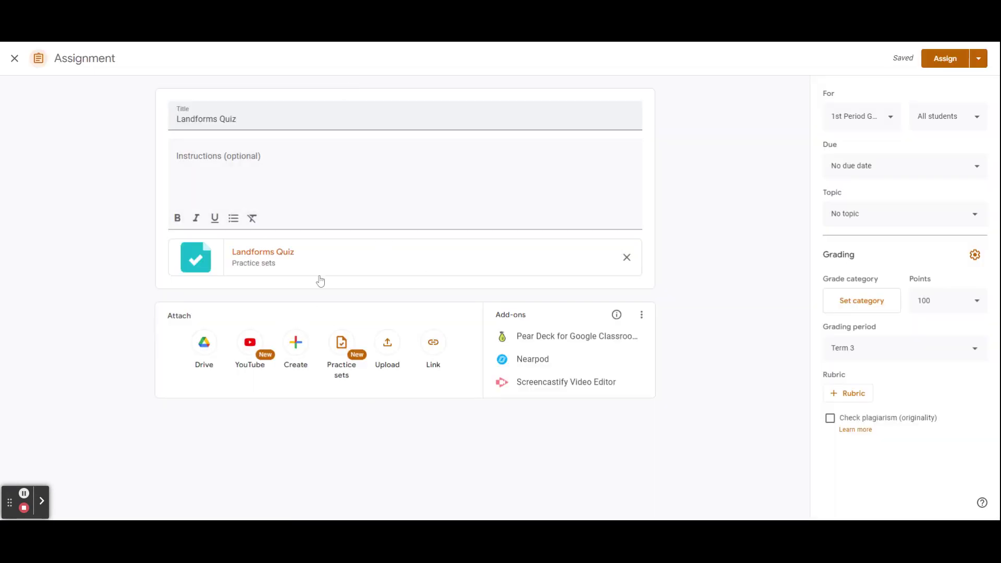
click(945, 64)
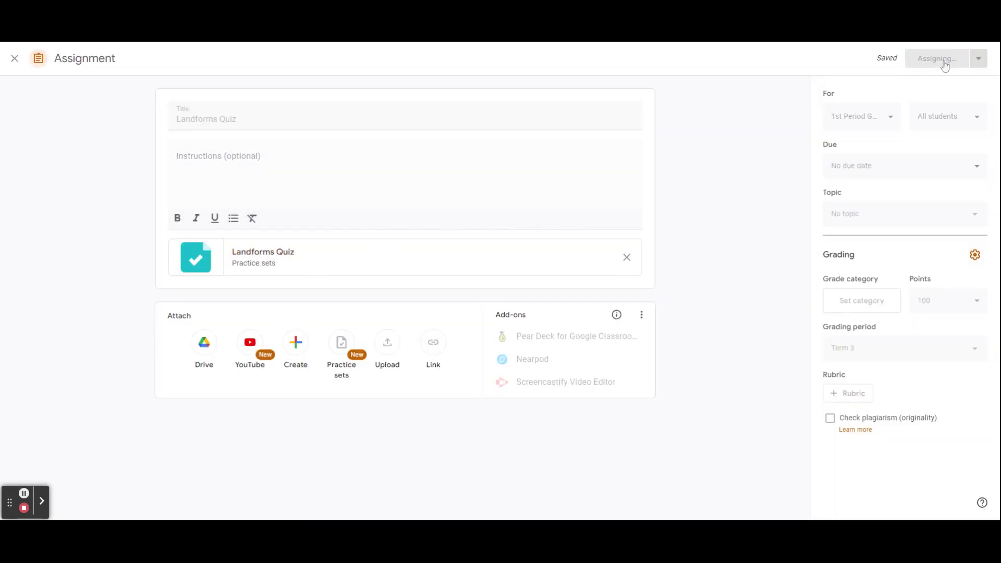
click(19, 152)
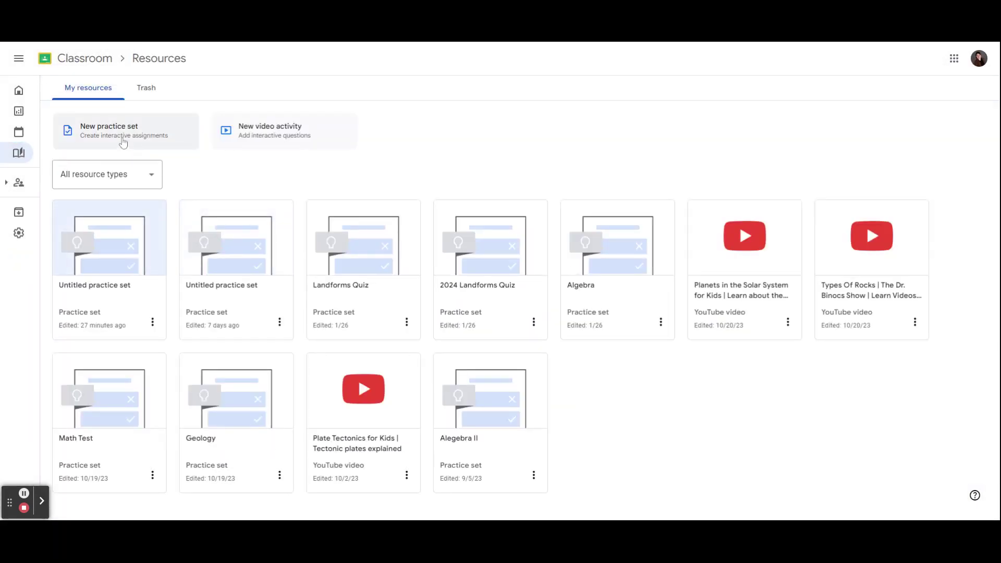
Start another practice set and retitle it 'Landforms Quiz'
click(123, 142)
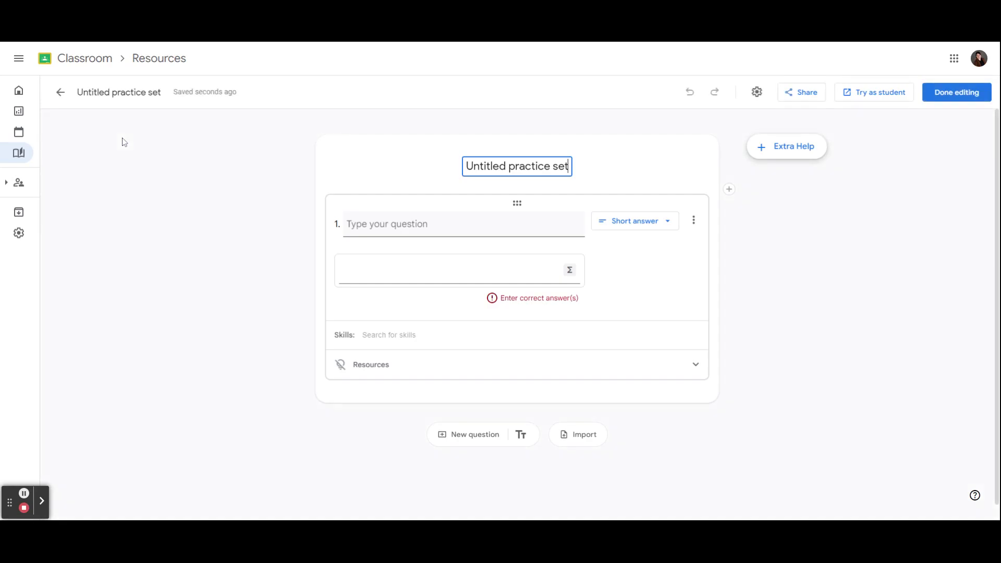
click(551, 166)
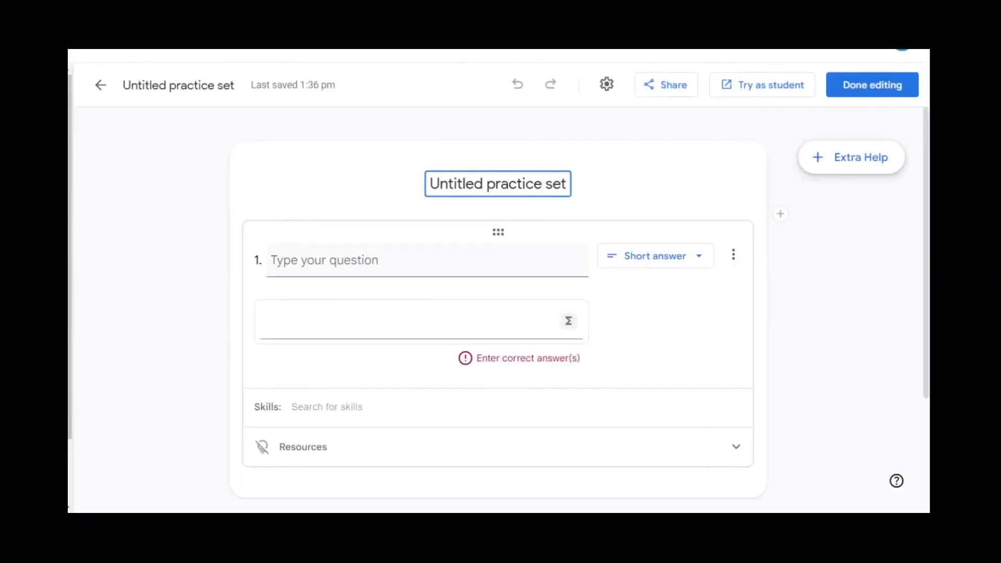
drag(568, 183, 433, 183)
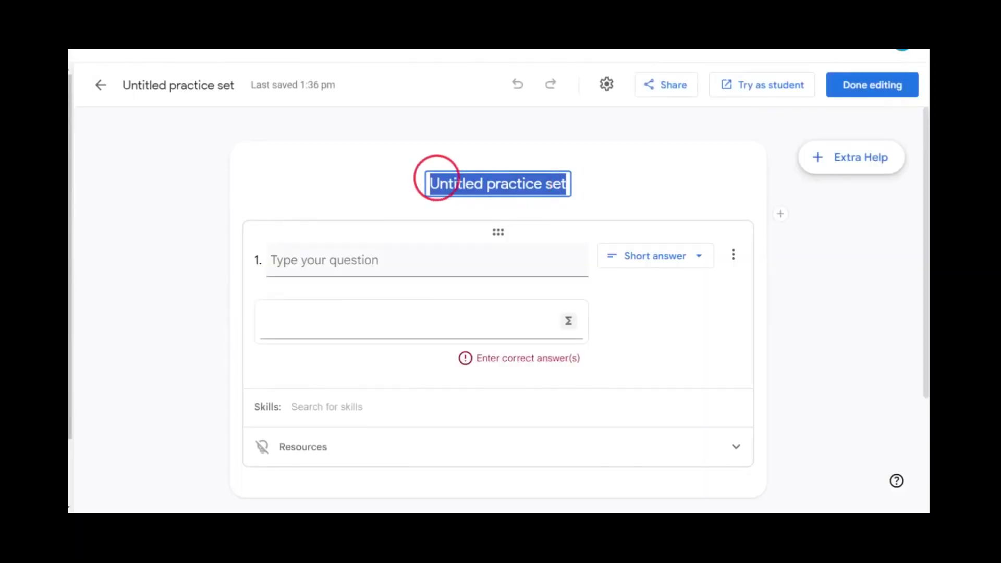
text(L)
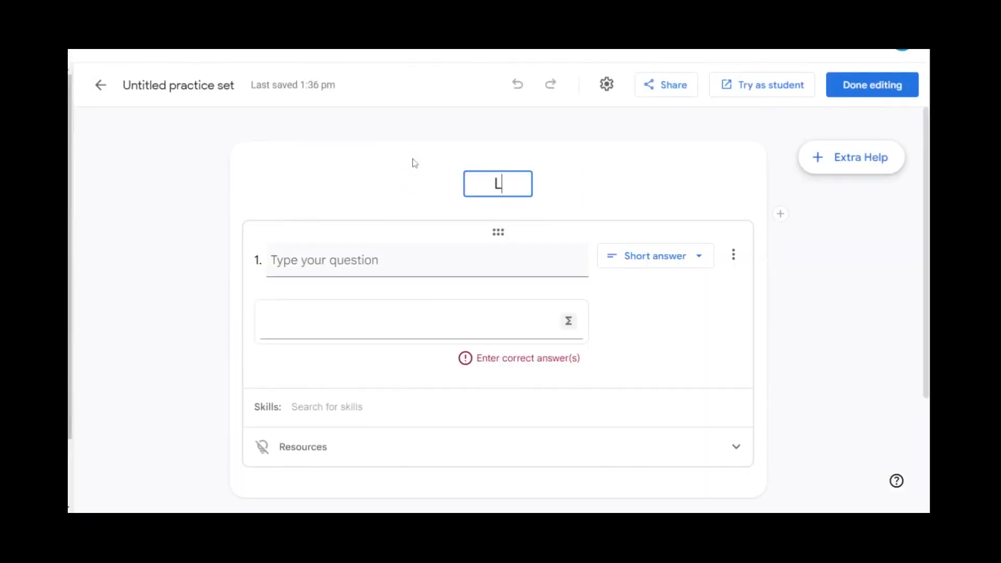
text(andform)
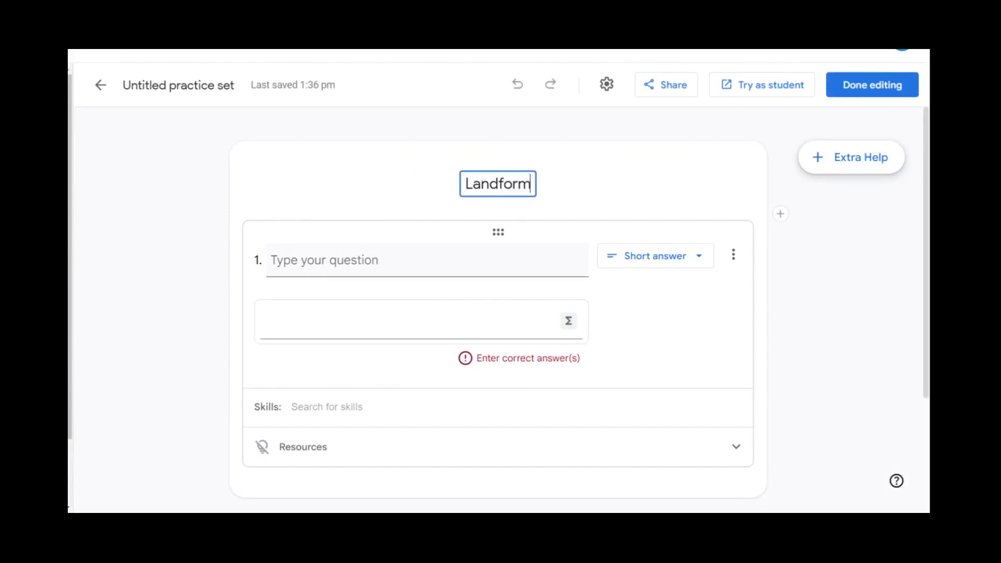
text(s Quiz)
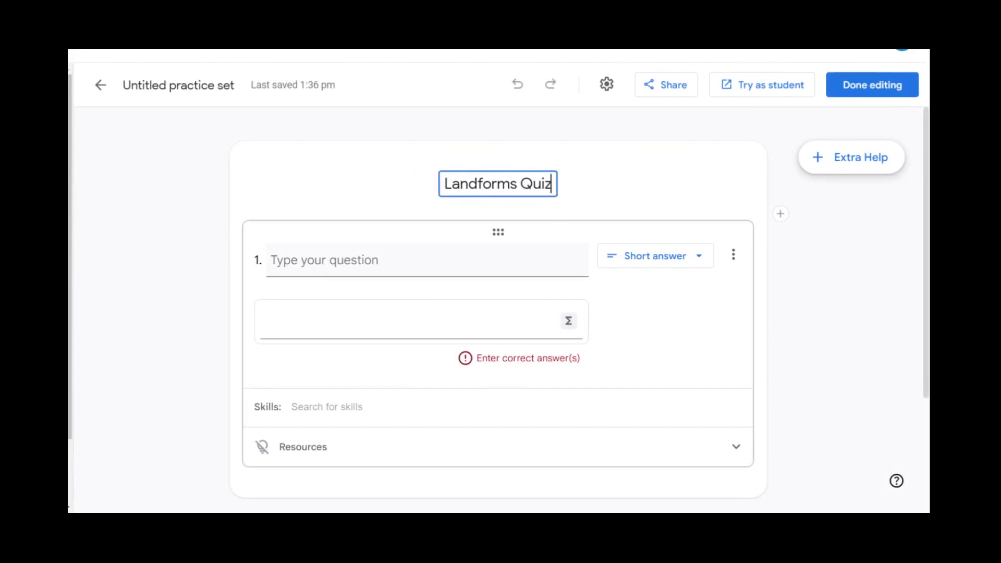
click(407, 263)
Write question 1 as 'What is not a landform?'
click(380, 259)
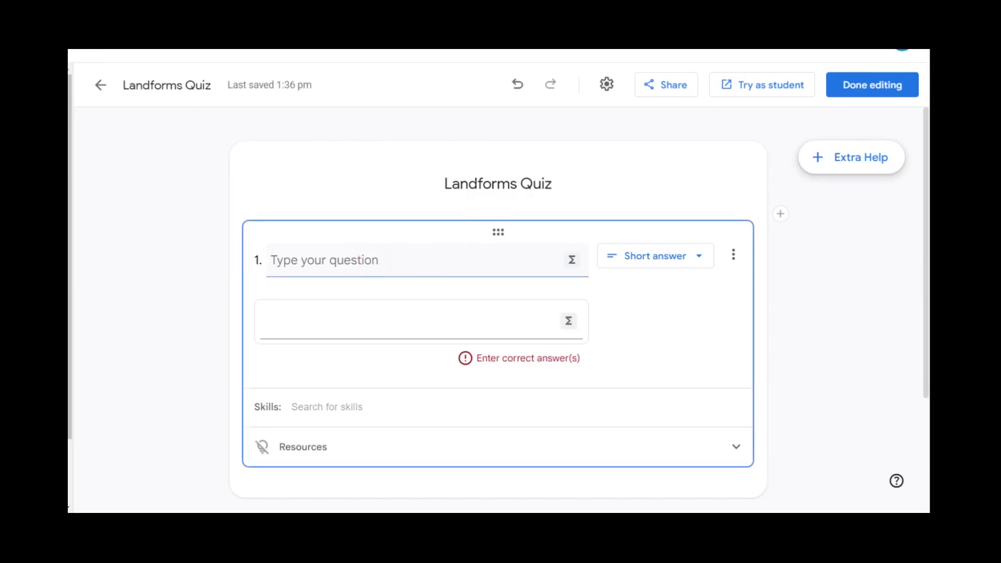
click(376, 260)
text(What is)
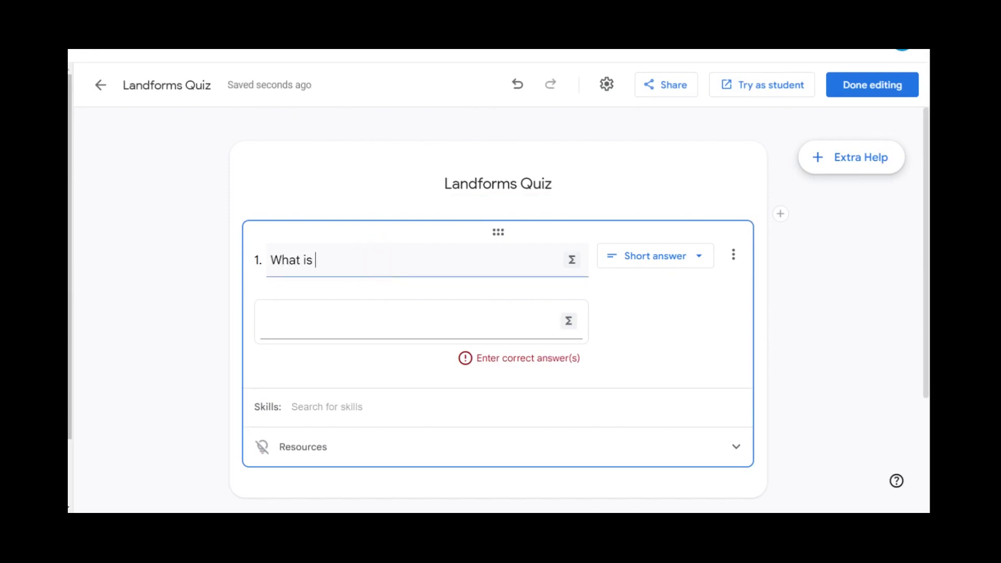
text( not a landform?)
Make question 1 single-select with answer choices Hills and Valley
click(638, 256)
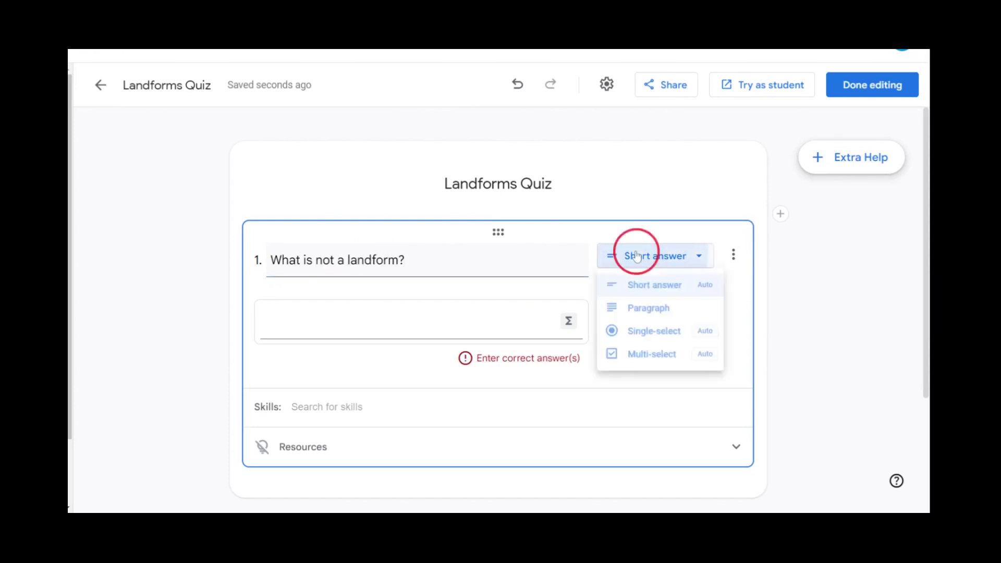
click(680, 334)
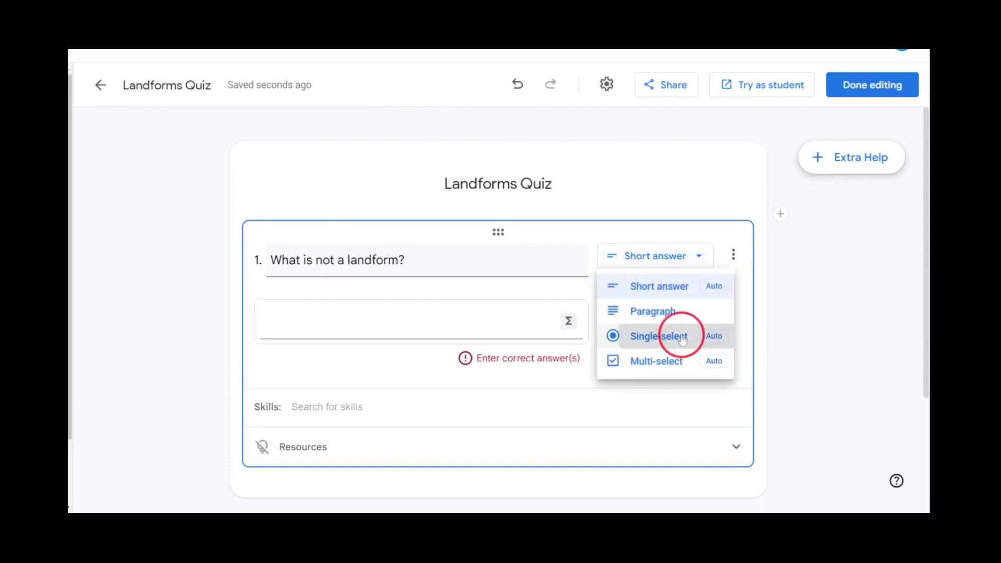
click(273, 317)
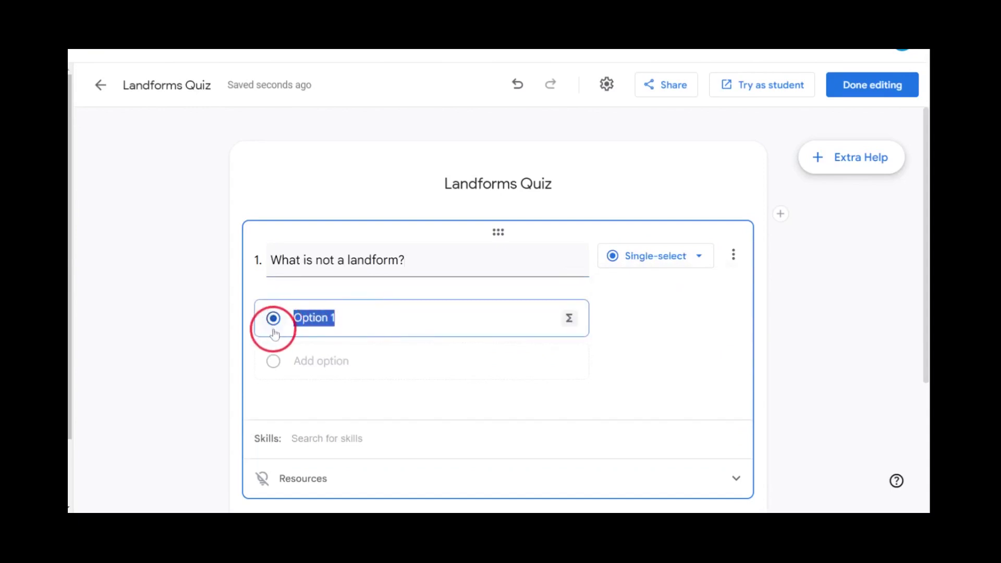
text(Hills)
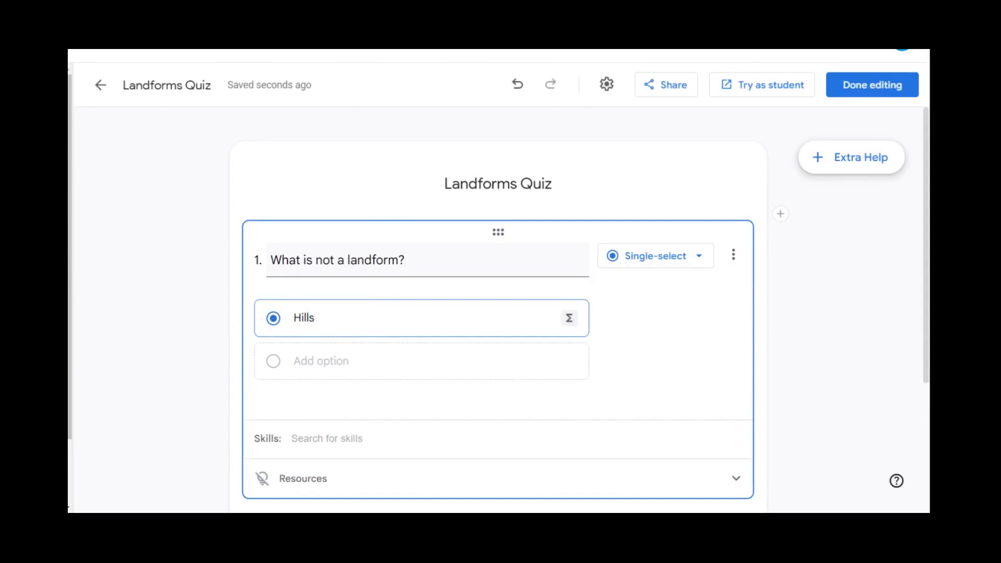
key(Return)
text(V)
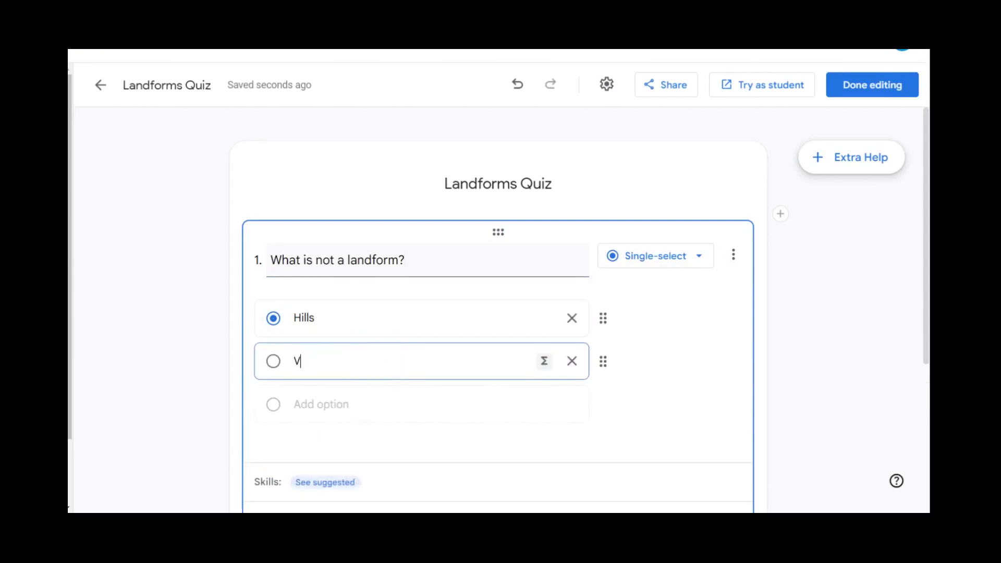
text(alley)
Add Mountains and Skyscrapers as choices and mark Skyscrapers correct
click(351, 402)
text(Mo)
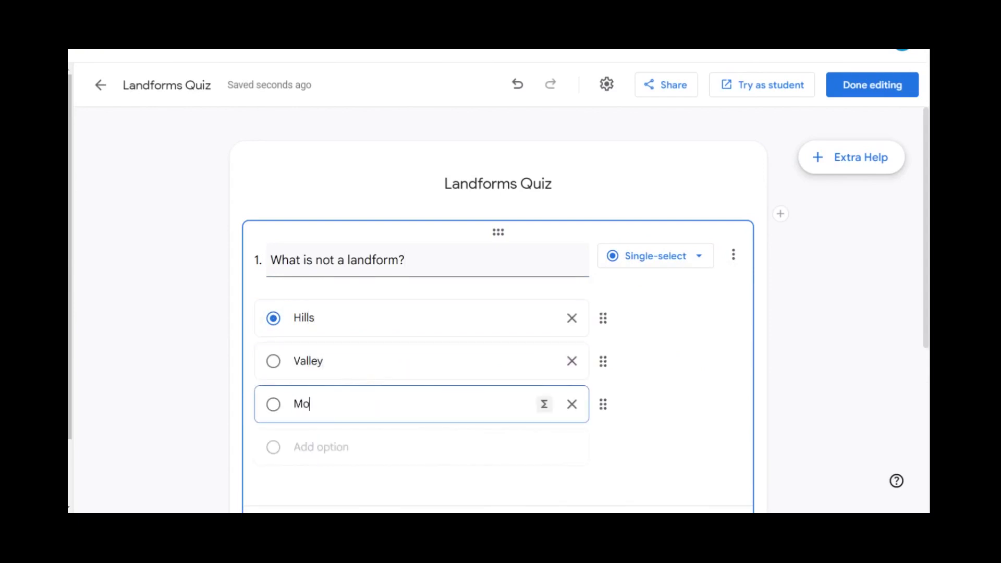
text(untains)
key(Return)
text(S)
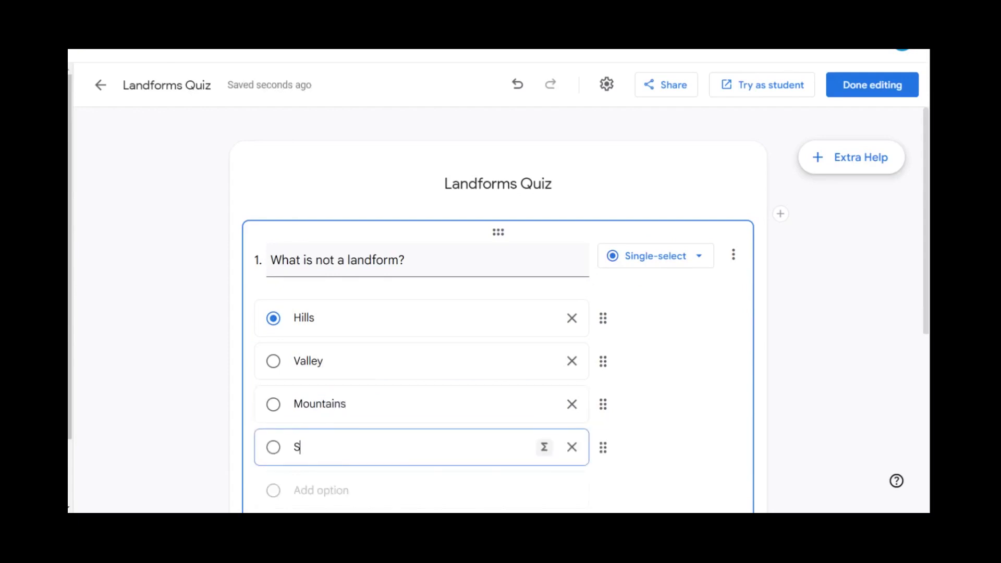
text(kyscrapers)
scroll(730, 425, down, 1)
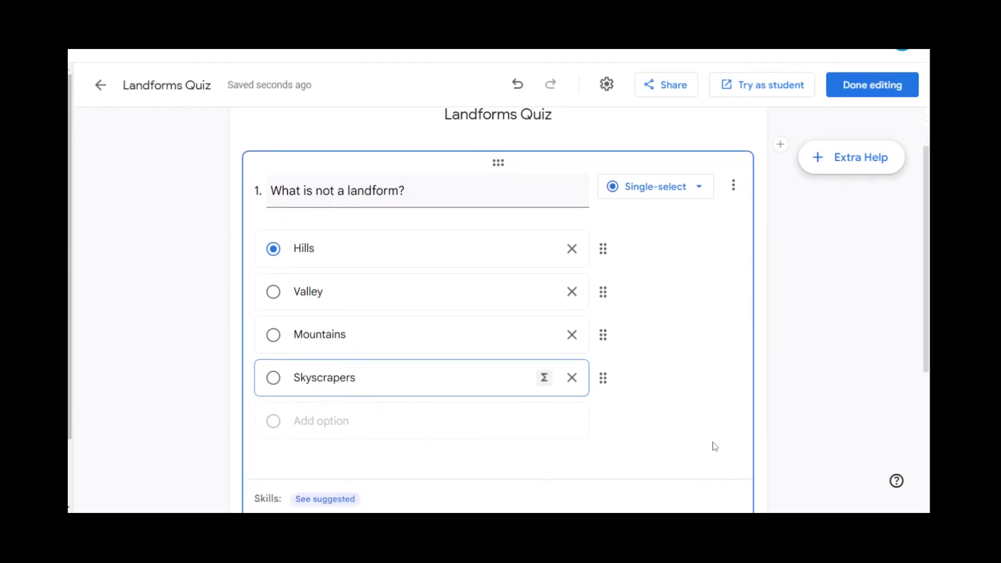
click(276, 384)
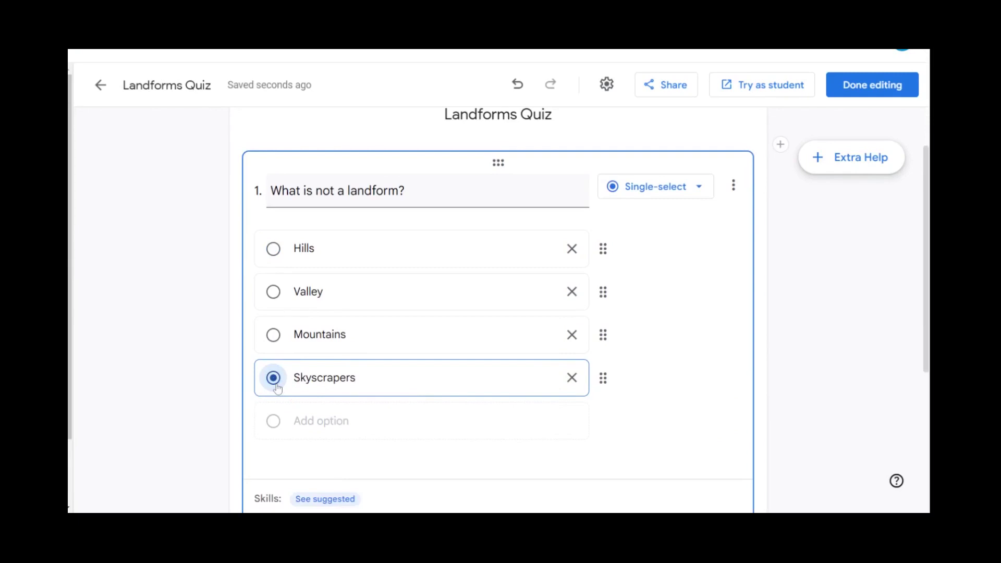
scroll(683, 376, down, 1)
scroll(683, 376, down, 2)
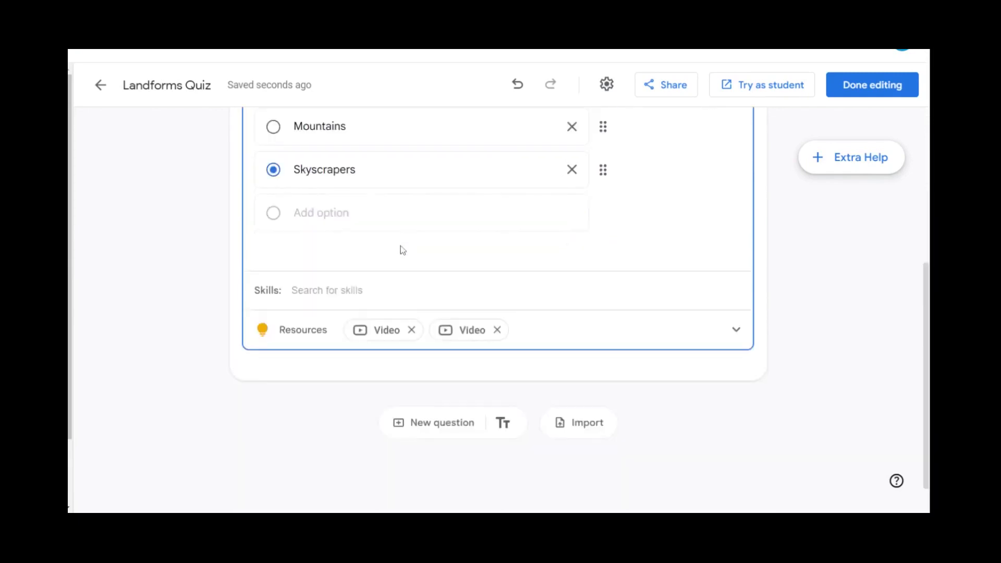
Tag question 1 with the suggested skill 'Identify types of landforms'
click(305, 288)
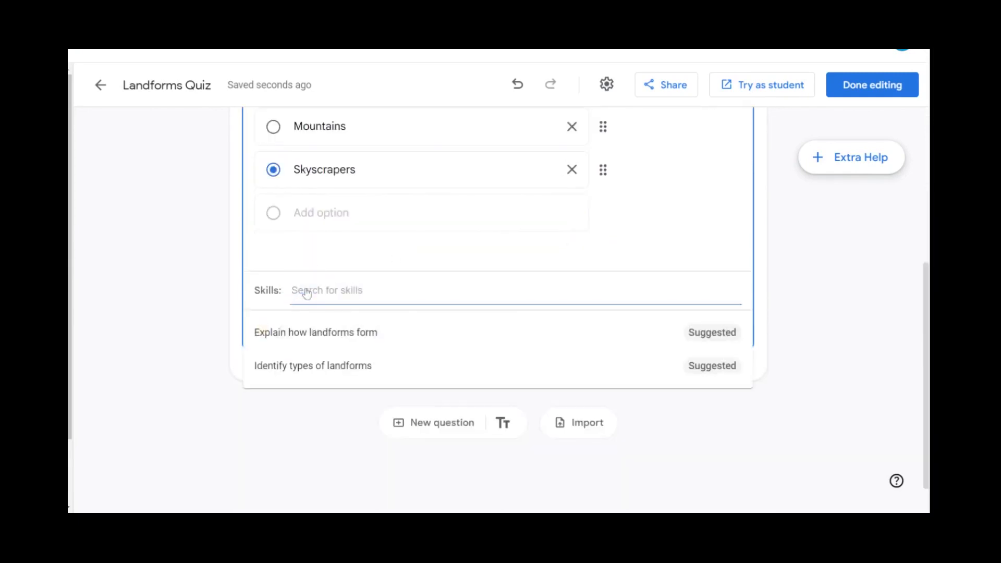
click(300, 367)
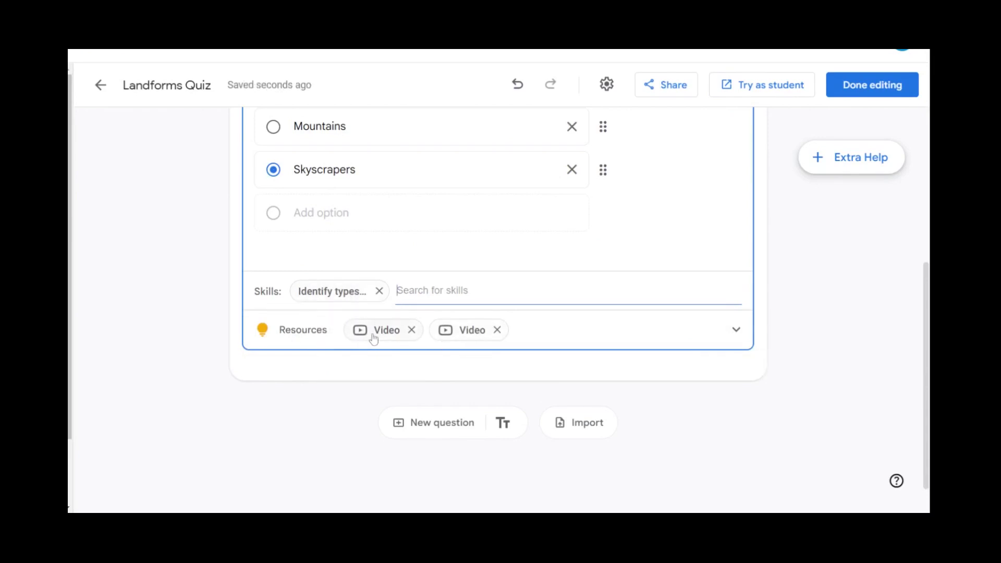
click(736, 330)
scroll(229, 386, down, 3)
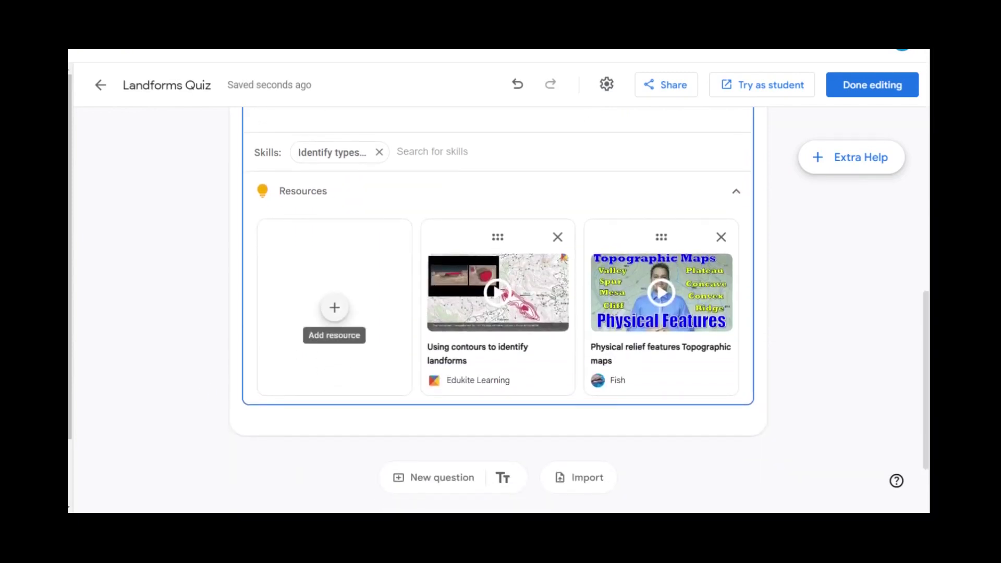
Add a 'Natural Features' hint to the question's resources, then preview the set as a student
click(336, 315)
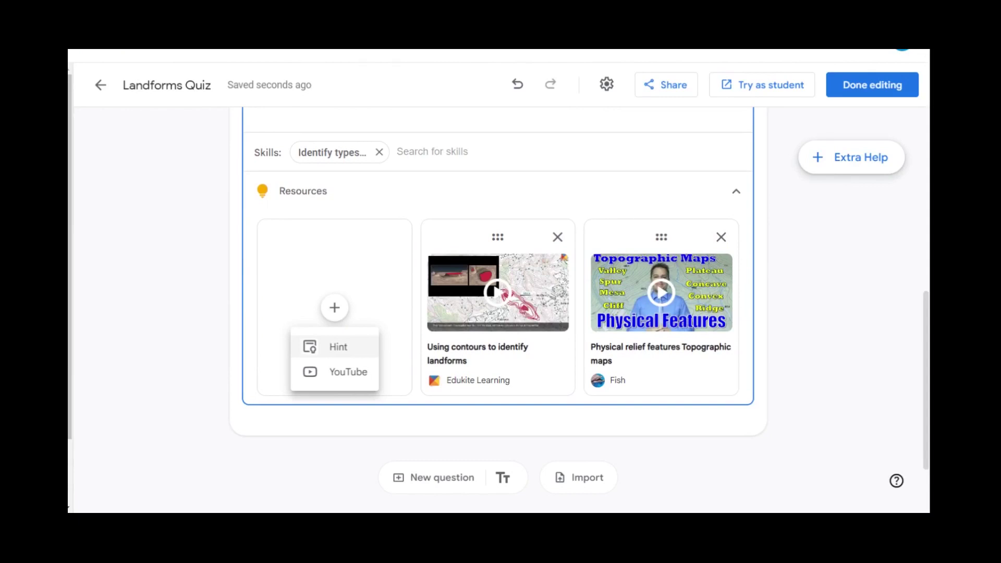
key(Return)
text(Na)
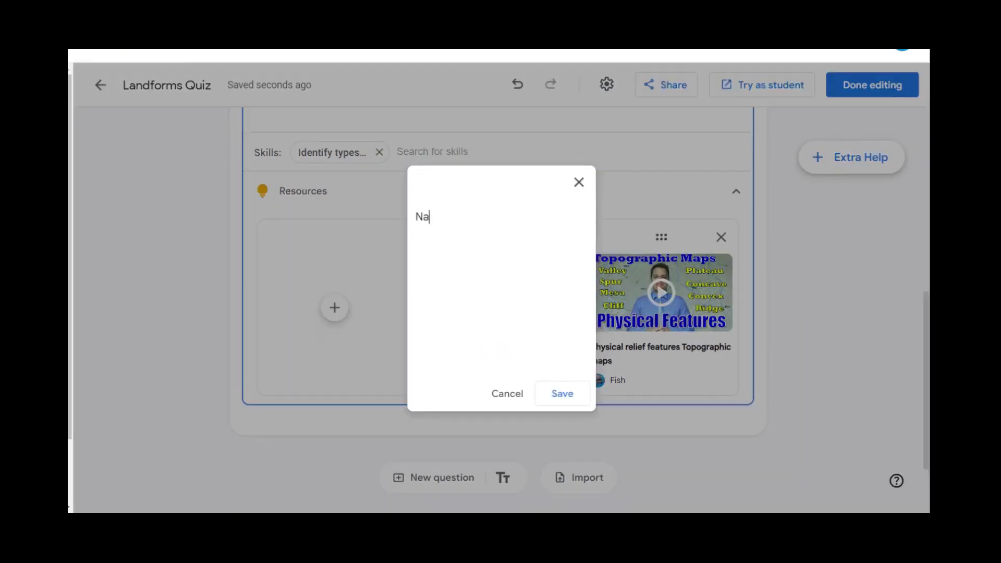
text(tural Features)
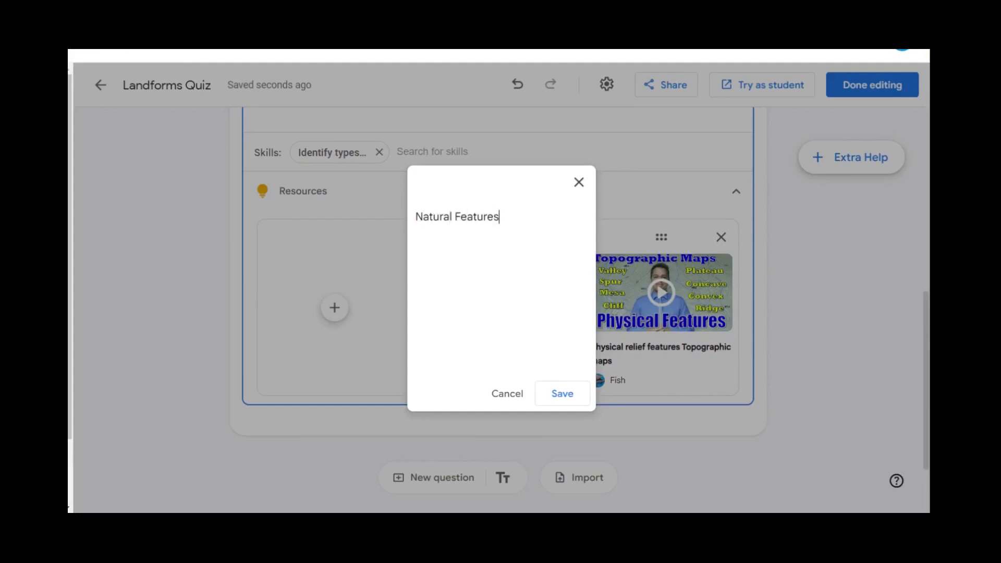
key(Return)
click(561, 394)
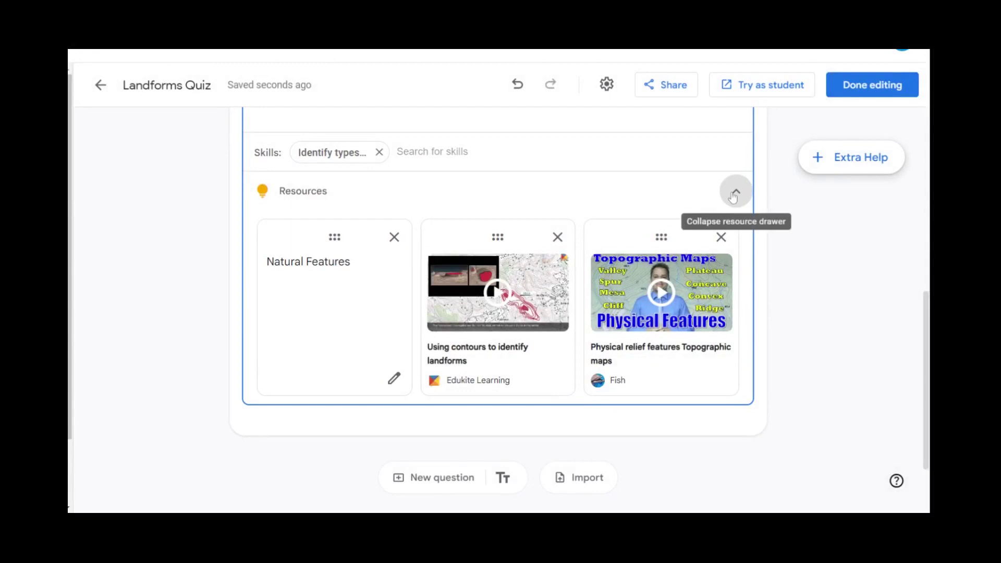
click(773, 99)
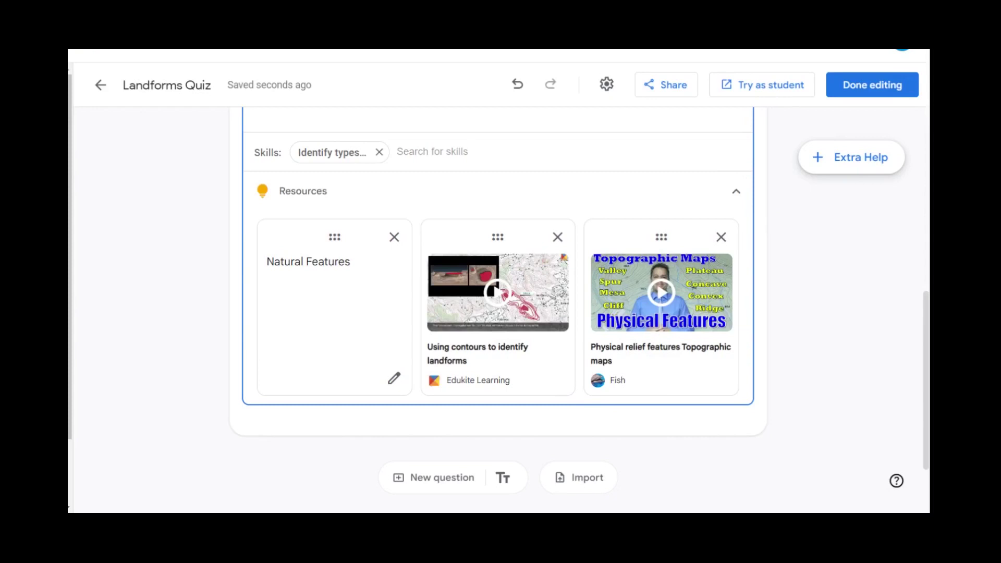
click(773, 98)
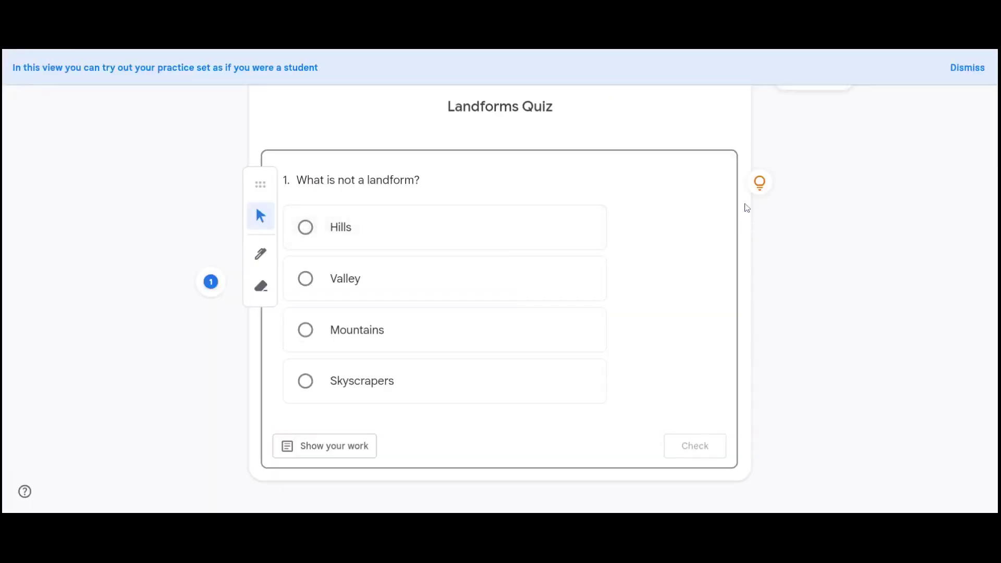
click(760, 183)
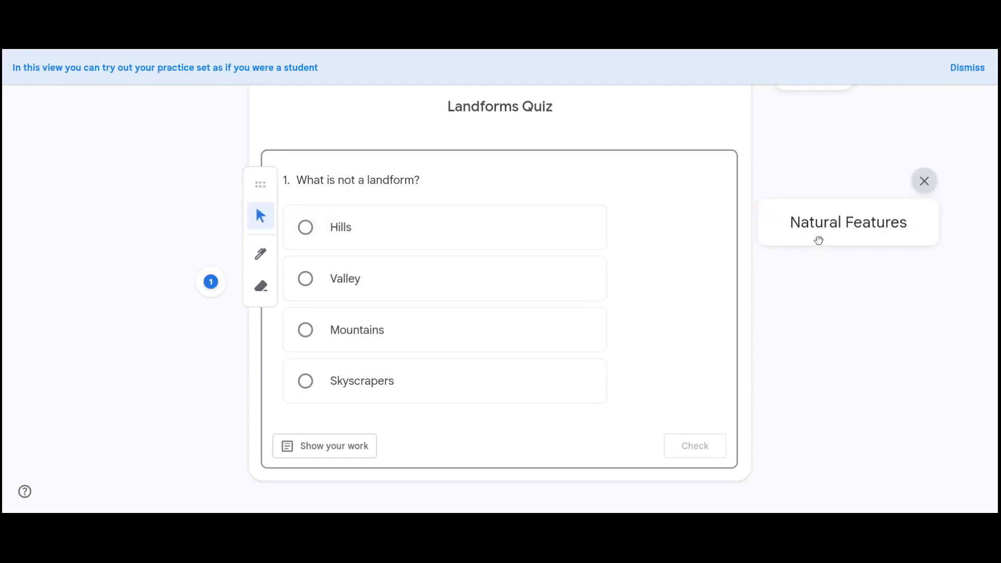
click(318, 449)
scroll(485, 346, down, 3)
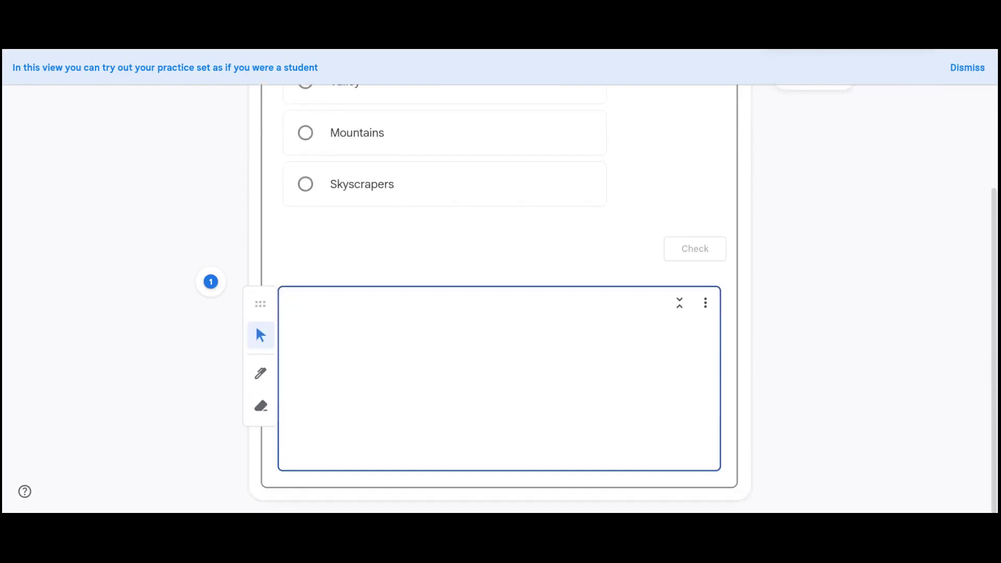
scroll(485, 346, up, 2)
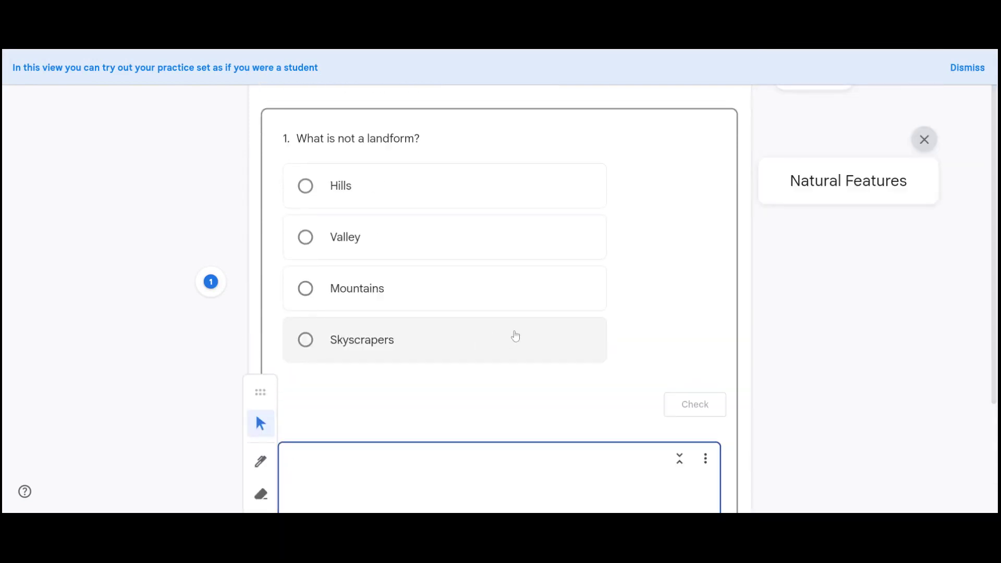
click(361, 184)
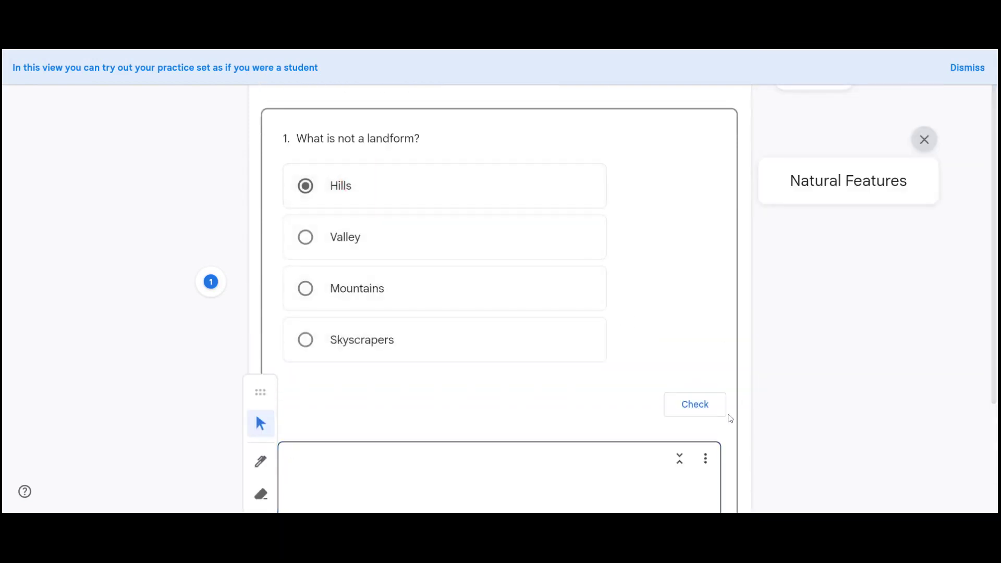
click(698, 401)
click(603, 406)
click(420, 340)
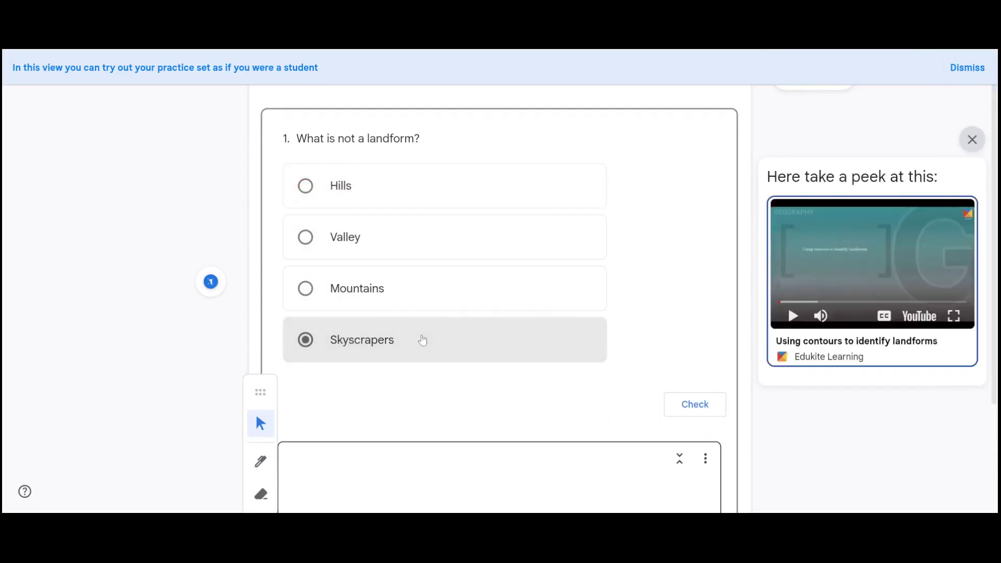
click(715, 408)
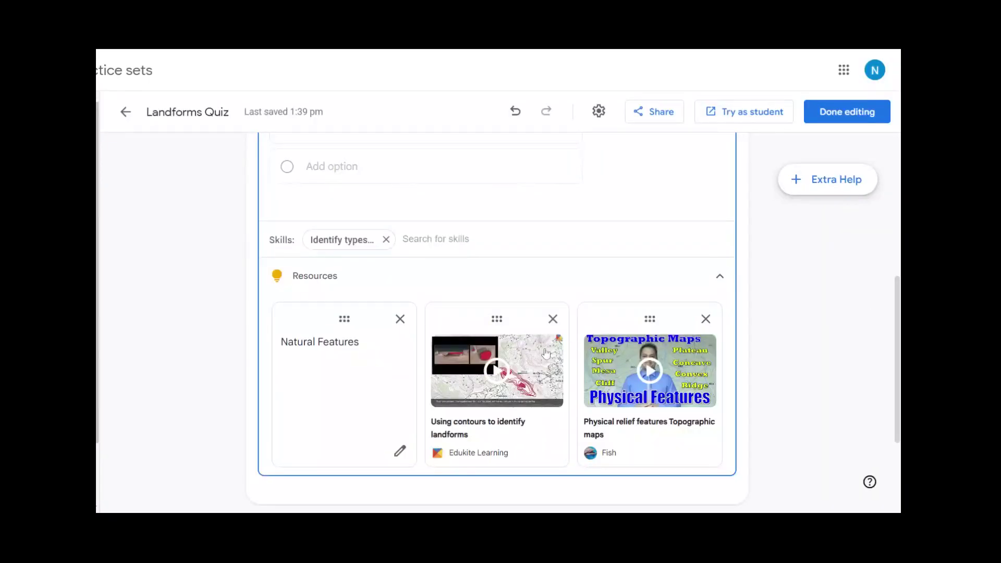
Remove the 'Using contours to identify landforms' and 'Physical relief features' video resources
click(553, 320)
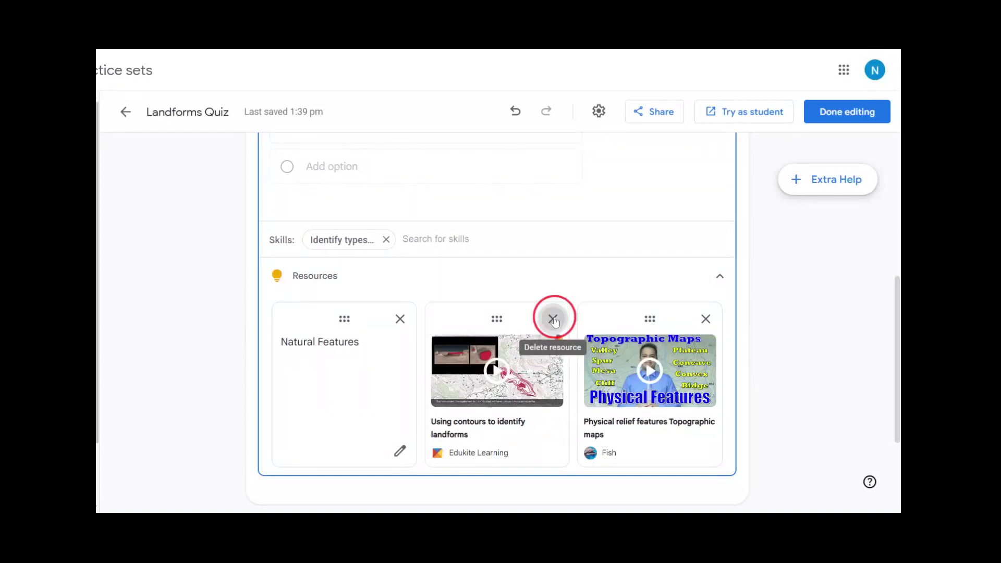
click(706, 319)
click(812, 184)
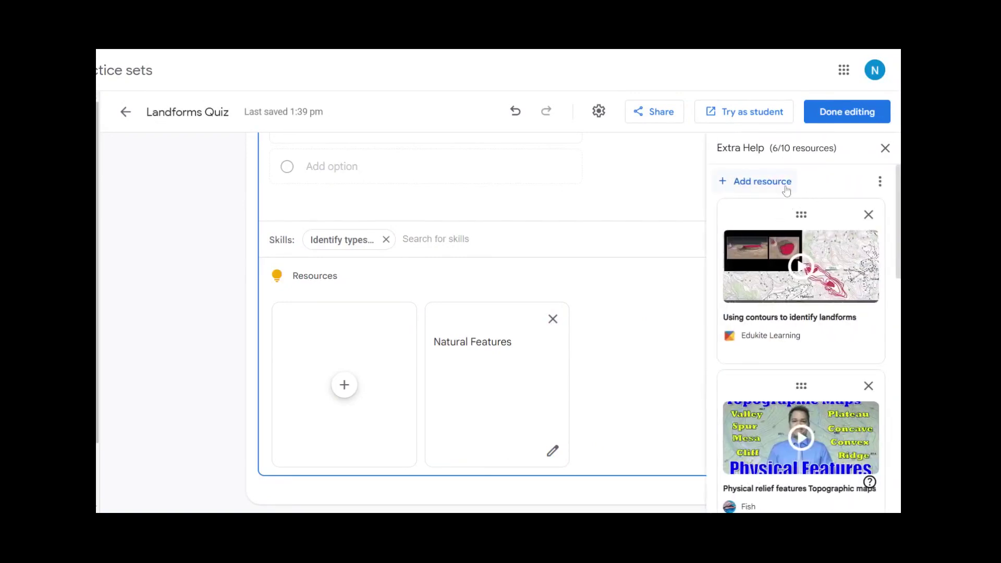
scroll(812, 316, down, 10)
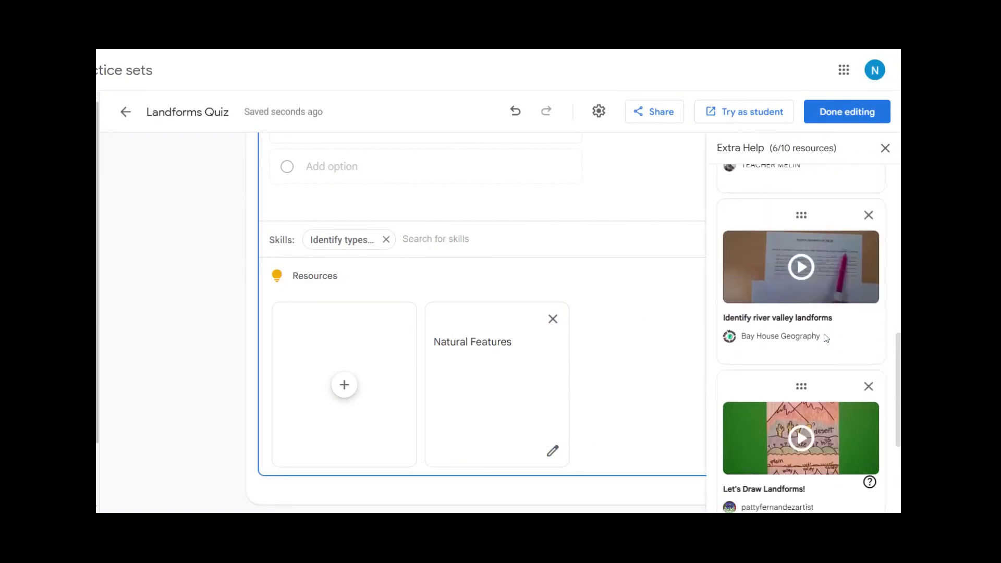
scroll(827, 338, down, 5)
click(467, 429)
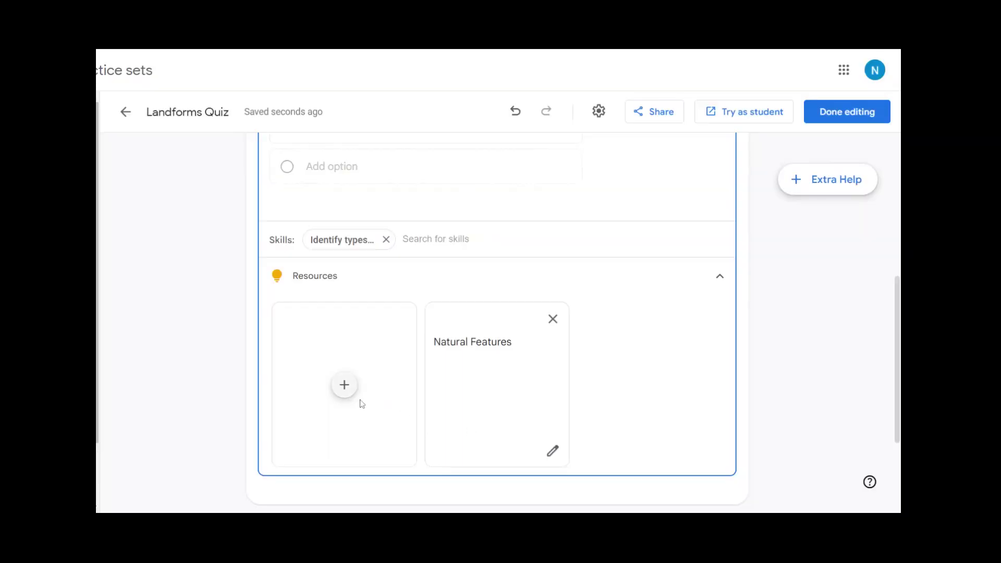
Add the 'Exploring Landforms and Bodies of Water for Kids' YouTube video from a pasted link
click(341, 392)
click(347, 452)
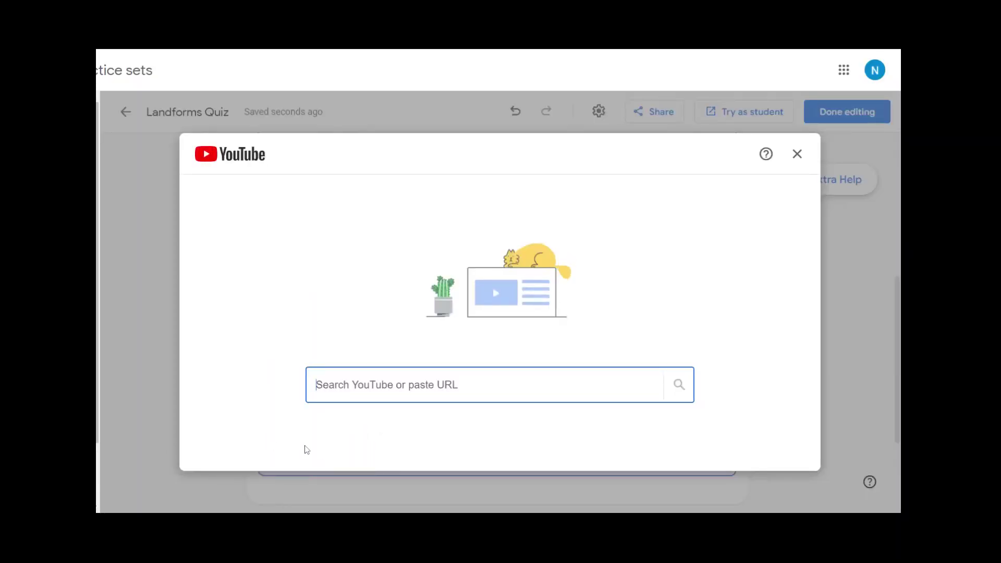
click(379, 384)
text(https://www.youtube.com/watch?v=BsqKTJtK_vw)
key(Return)
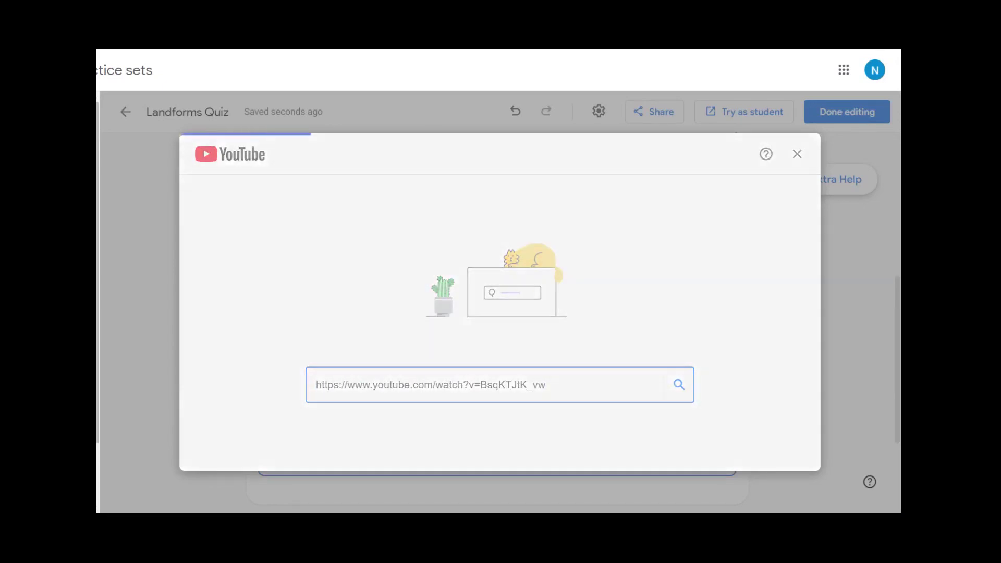
click(752, 448)
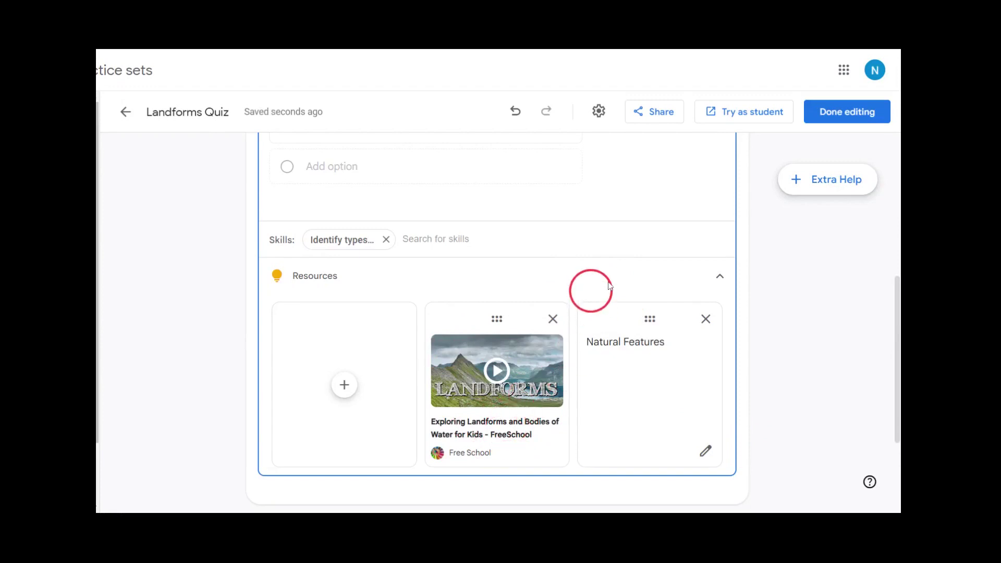
scroll(614, 282, down, 2)
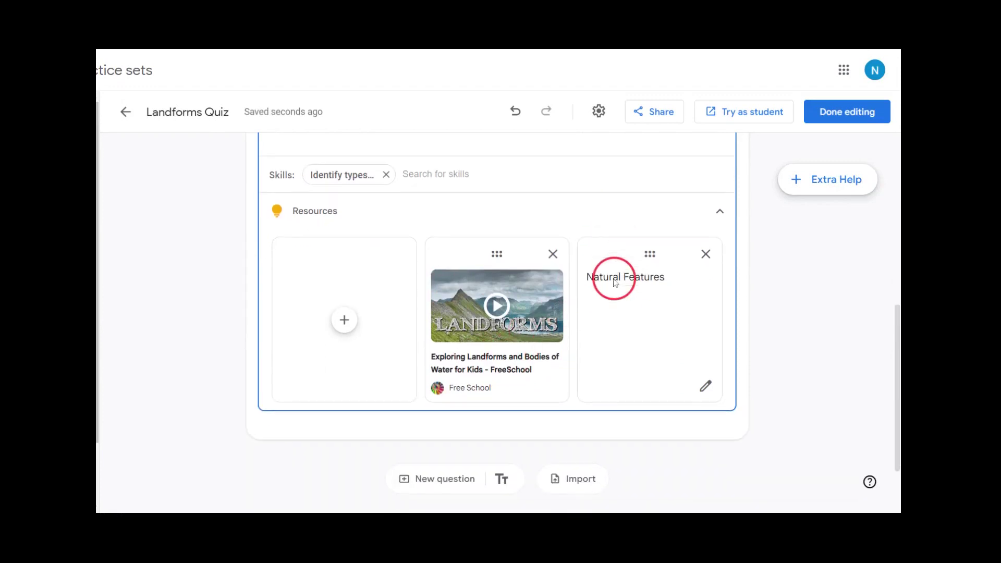
scroll(614, 282, up, 5)
scroll(614, 281, down, 5)
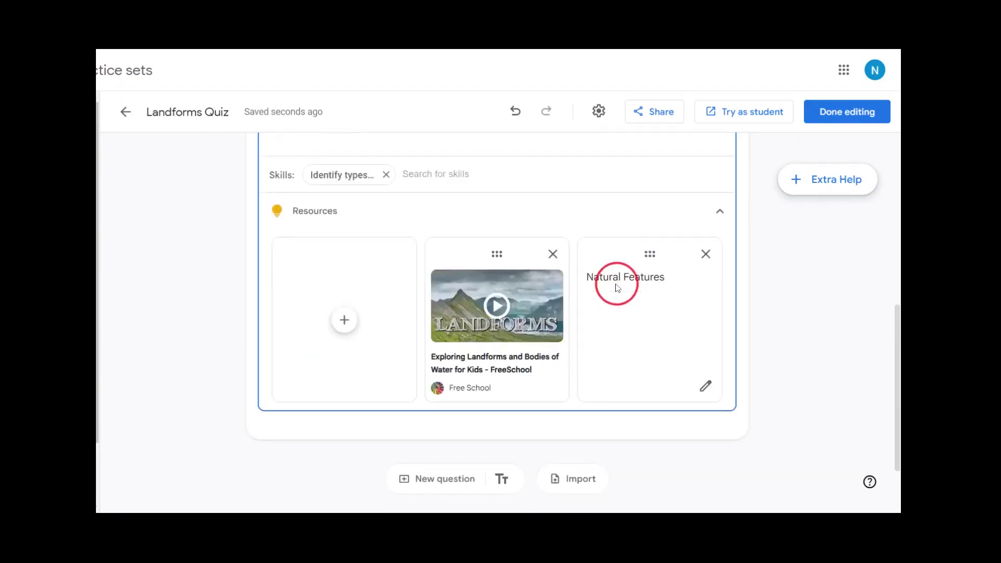
click(720, 210)
click(433, 384)
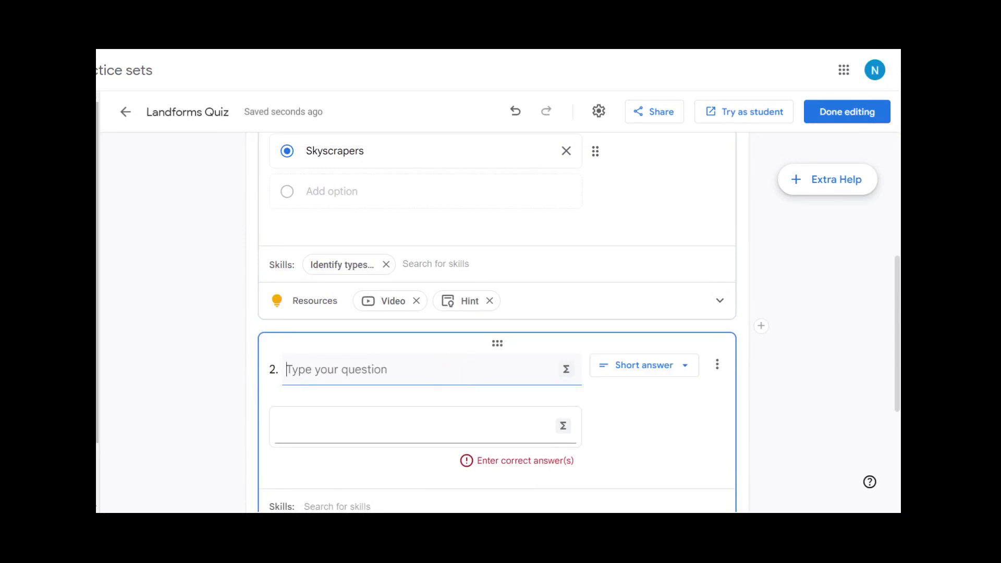
Write question 2 'How many Continents are there', accepting seven and 7 with equivalent answers allowed
text(How )
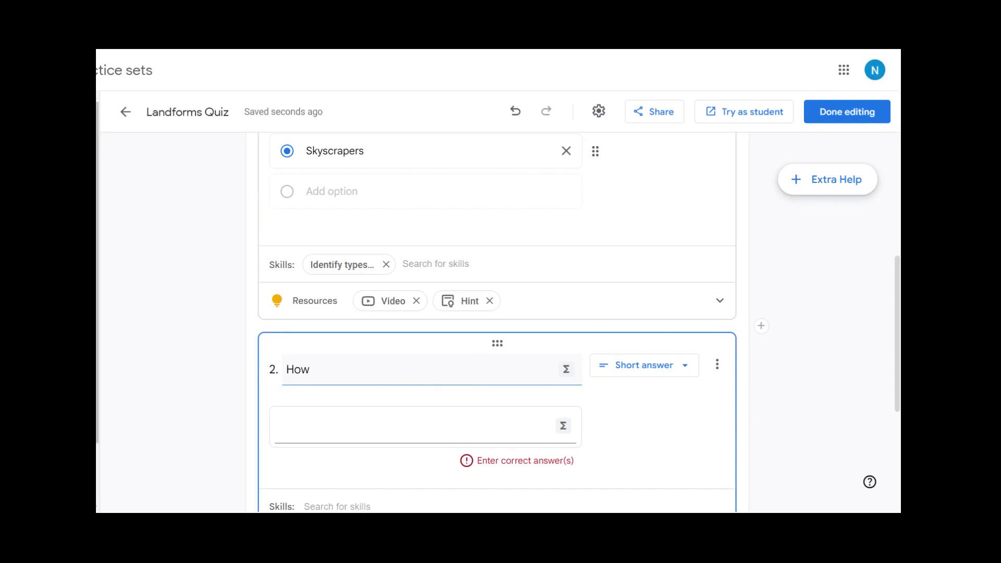
text(many Continents)
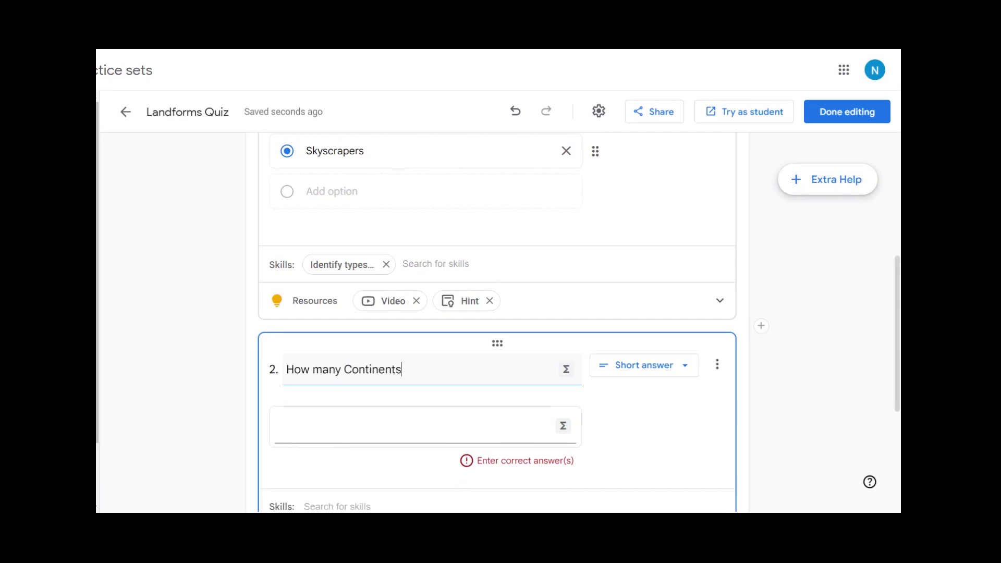
text( are there?)
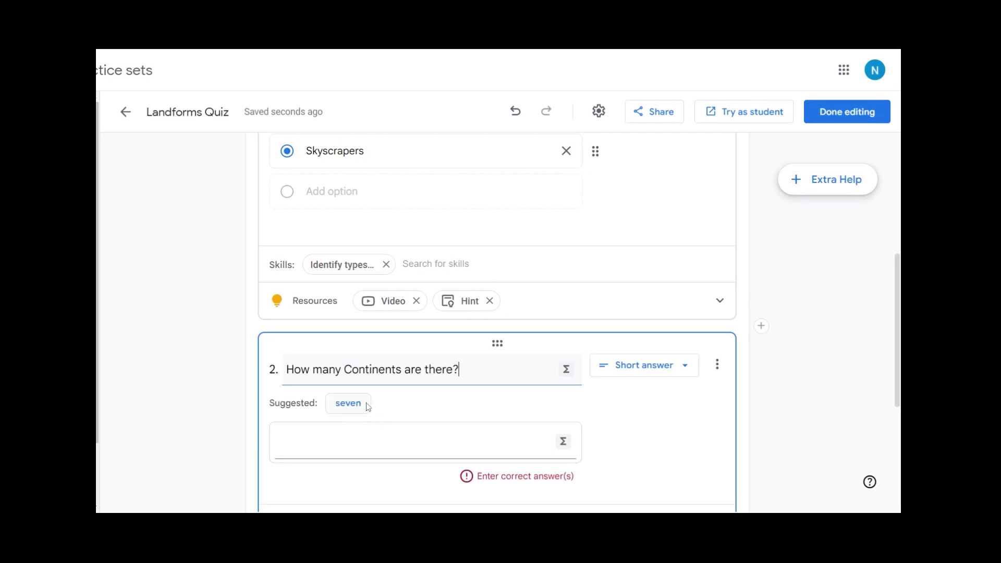
click(350, 405)
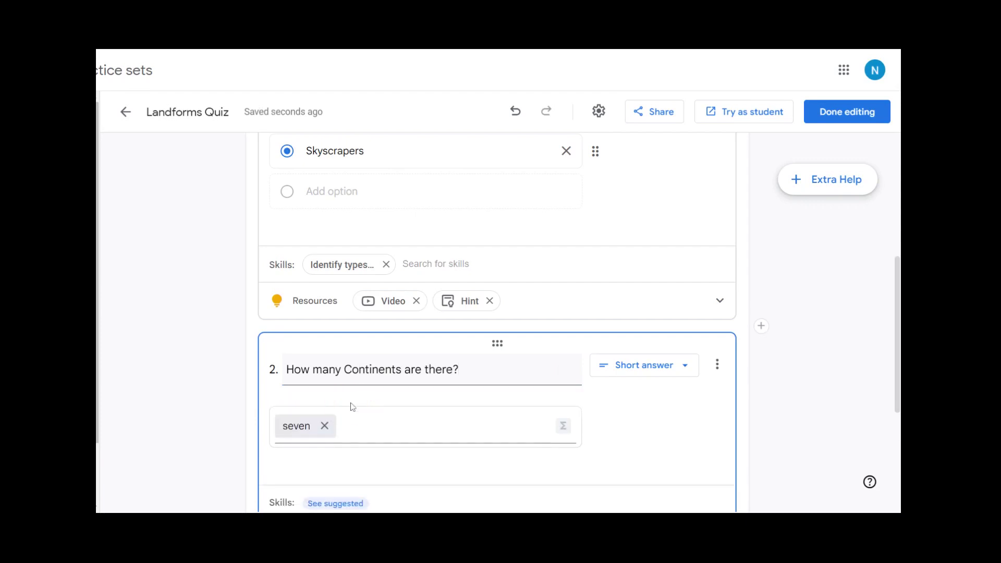
click(599, 112)
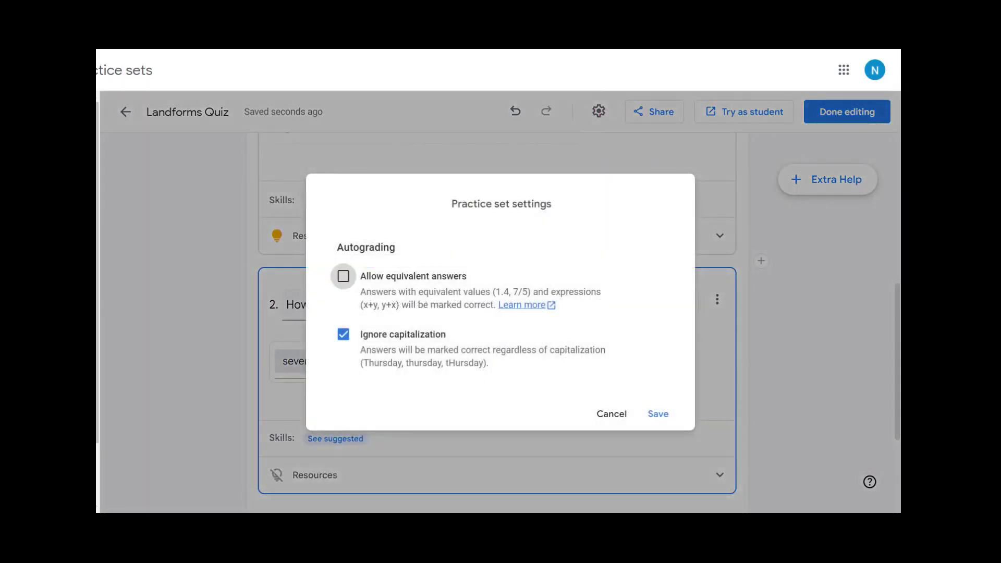
click(344, 278)
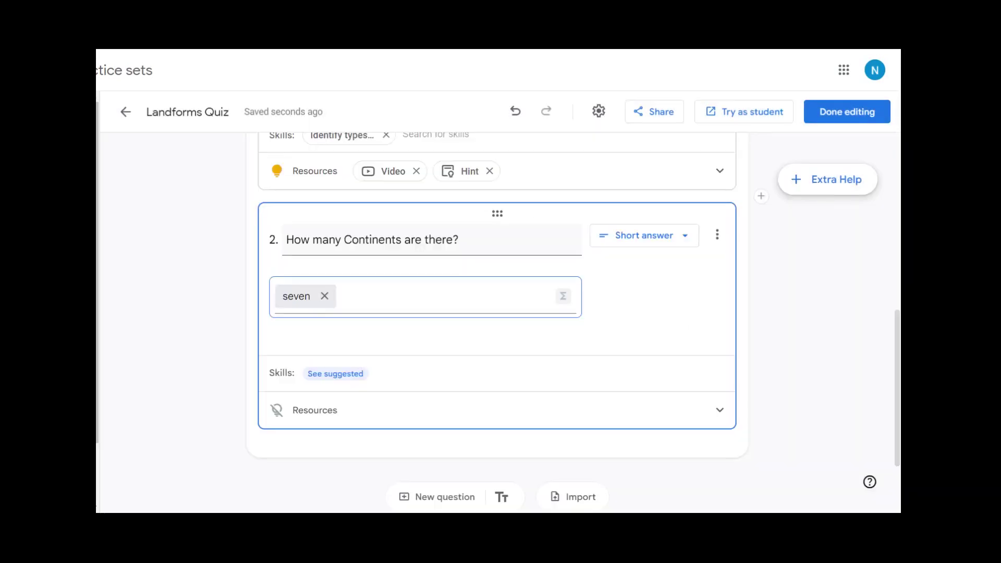
click(602, 319)
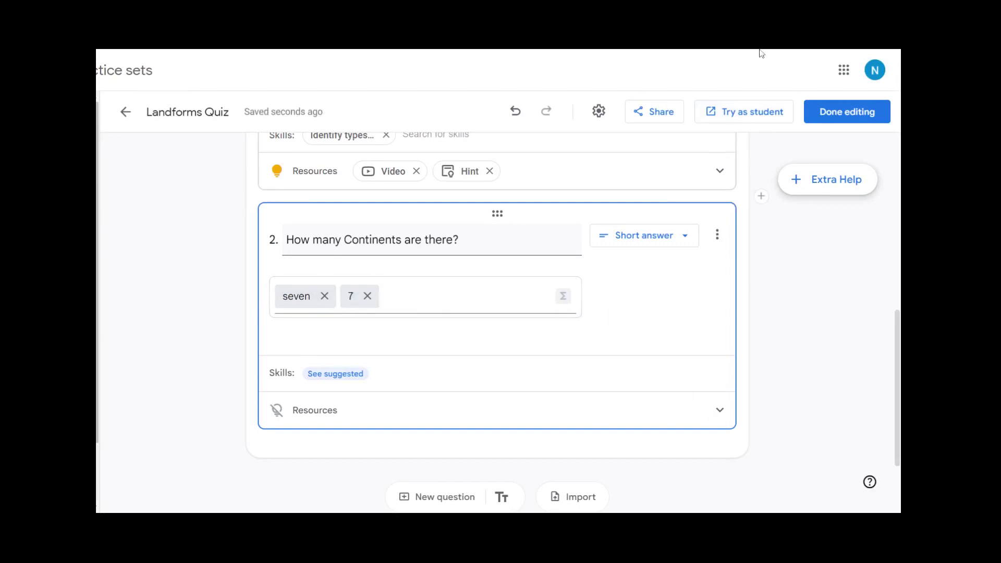
scroll(635, 462, down, 1)
Import the island, mountains and desert pictures from the landforms worksheet PDF as three problems
click(582, 437)
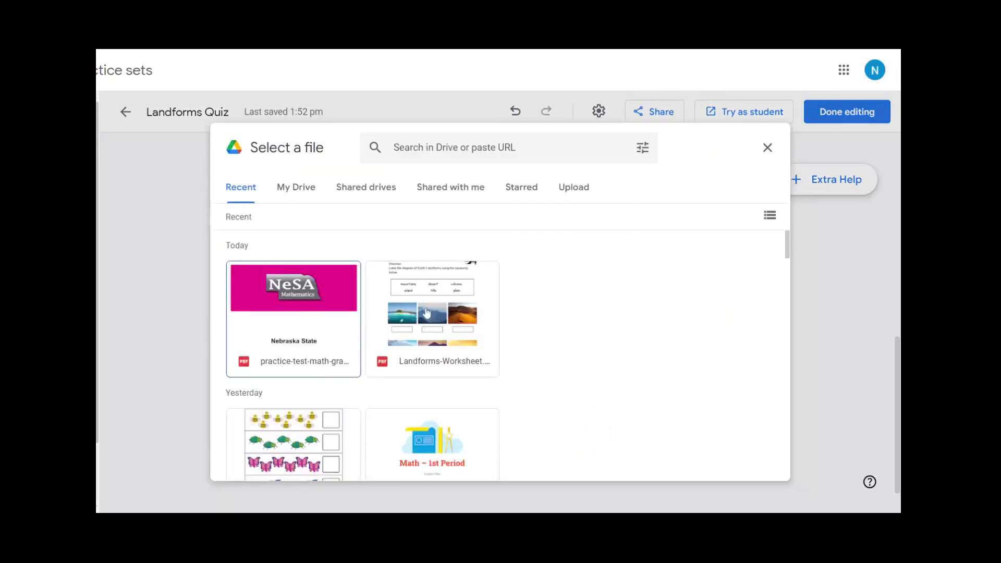
double_click(453, 325)
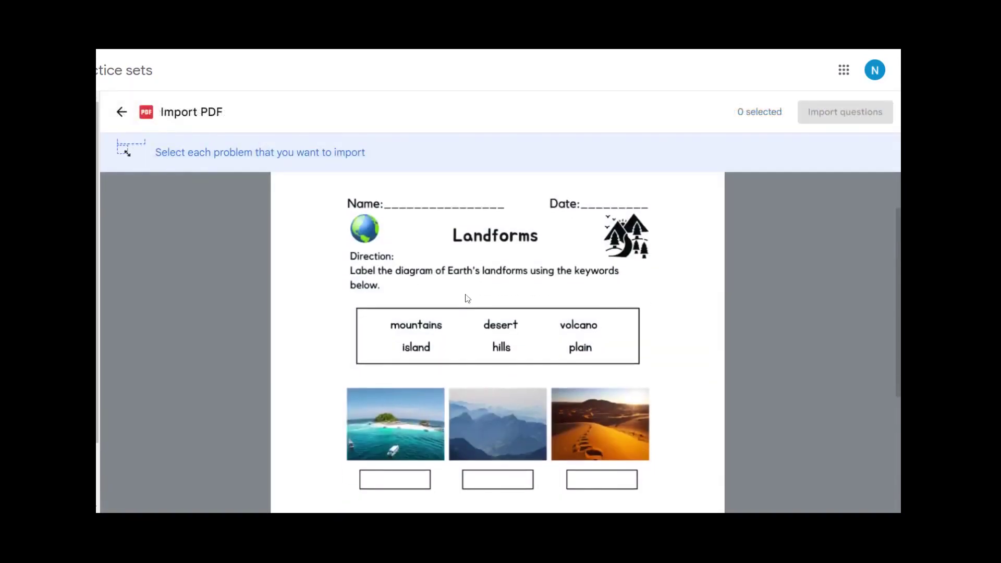
scroll(471, 306, down, 3)
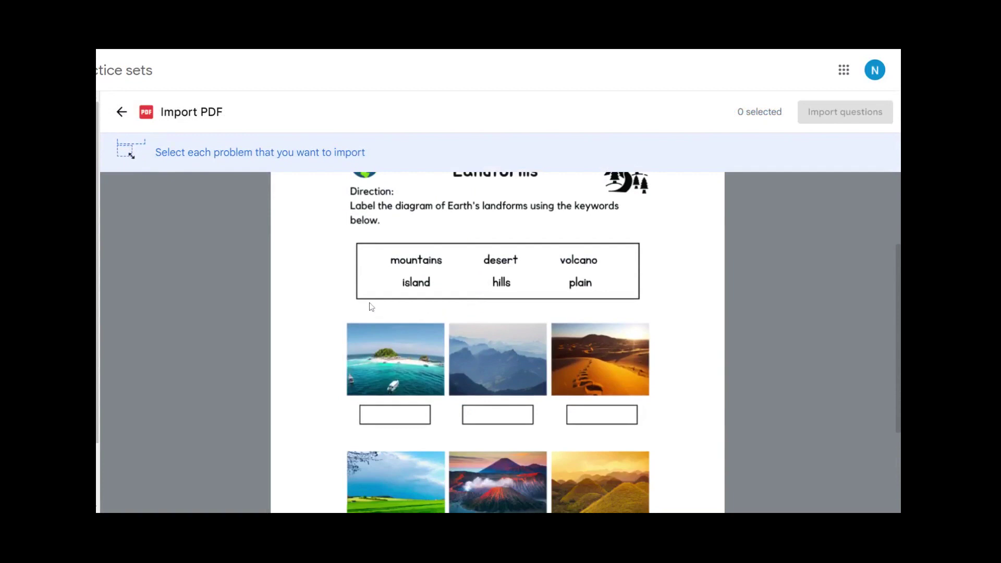
scroll(372, 296, down, 2)
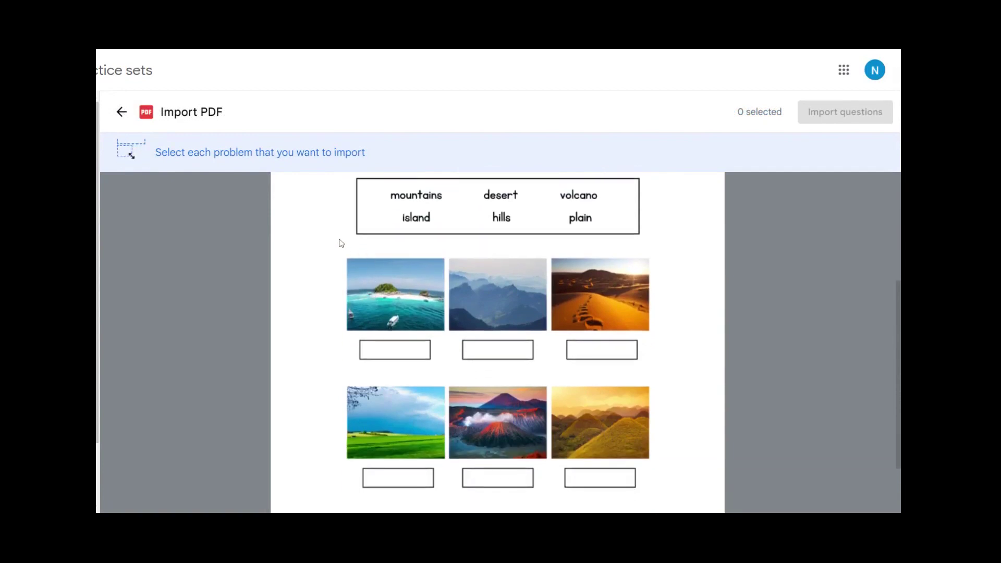
drag(339, 240, 449, 368)
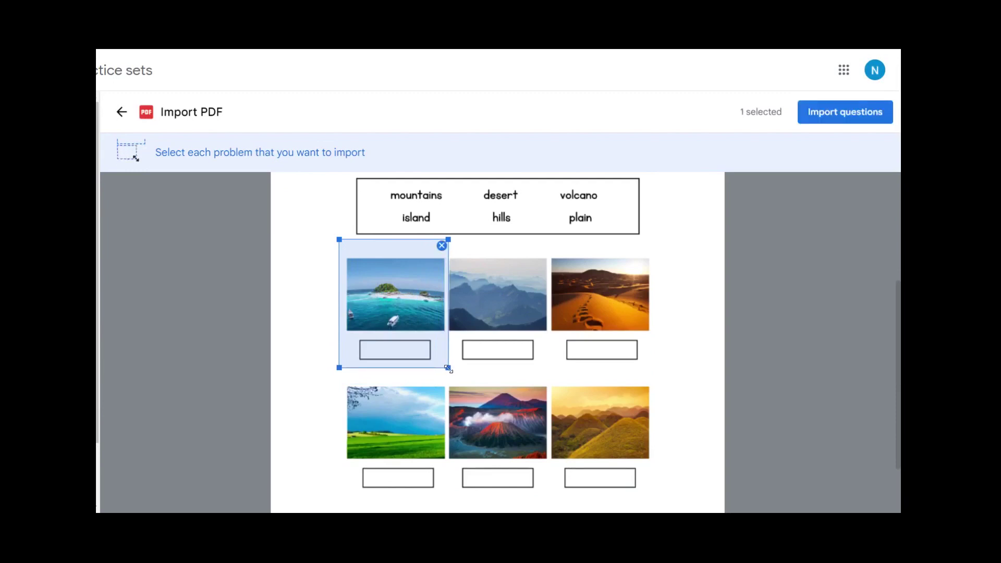
drag(549, 238, 450, 368)
drag(660, 236, 550, 371)
scroll(782, 208, down, 1)
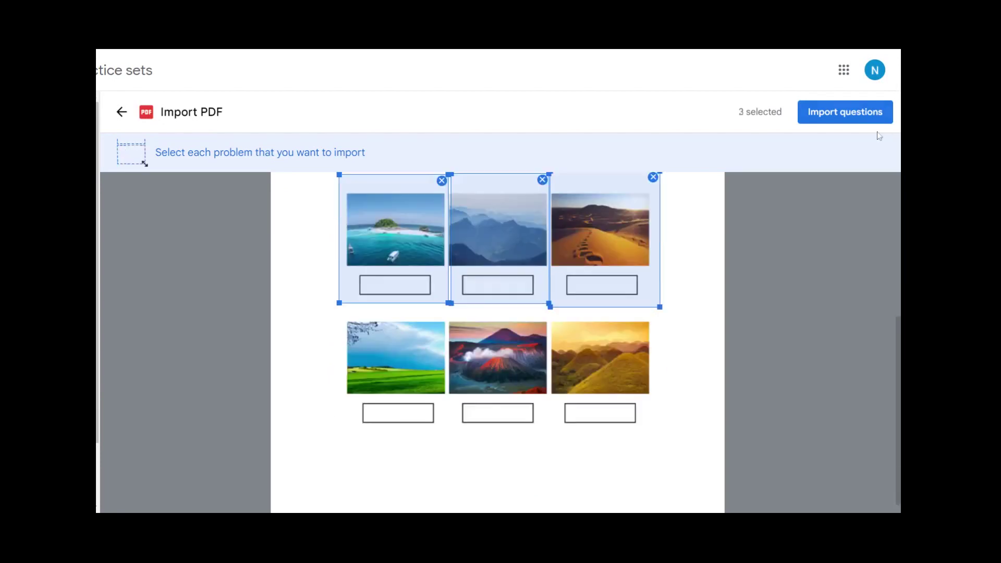
click(841, 120)
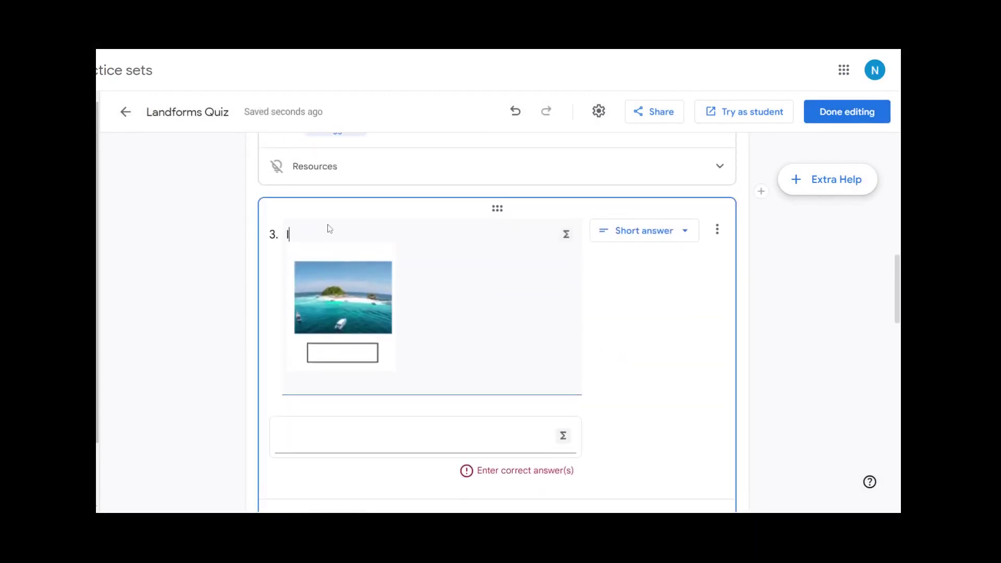
Word question 3 'Identify the landform' and paste the same wording into the following questions
text(dentify the landform)
drag(399, 235, 281, 238)
key(ctrl+c)
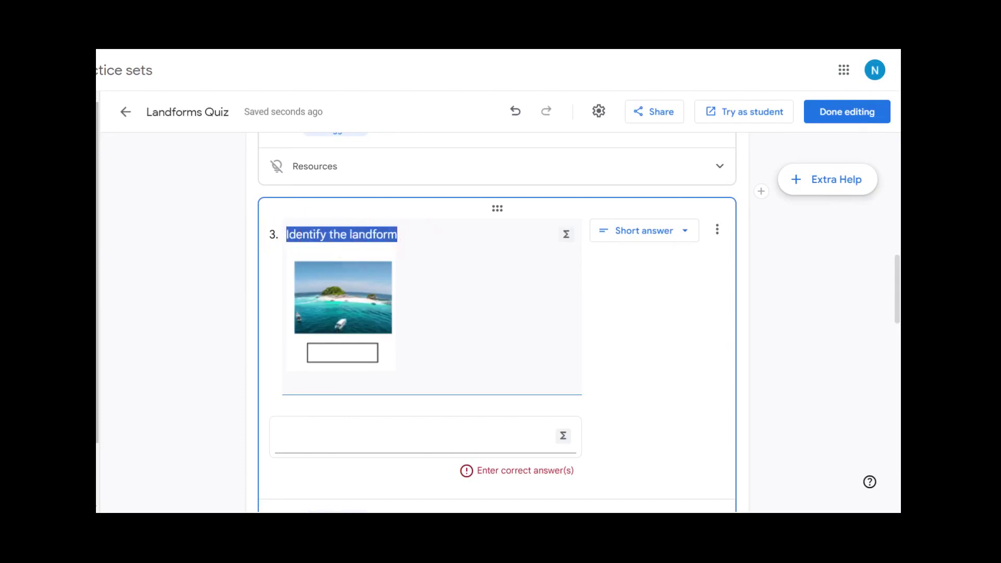
scroll(521, 339, down, 5)
click(353, 359)
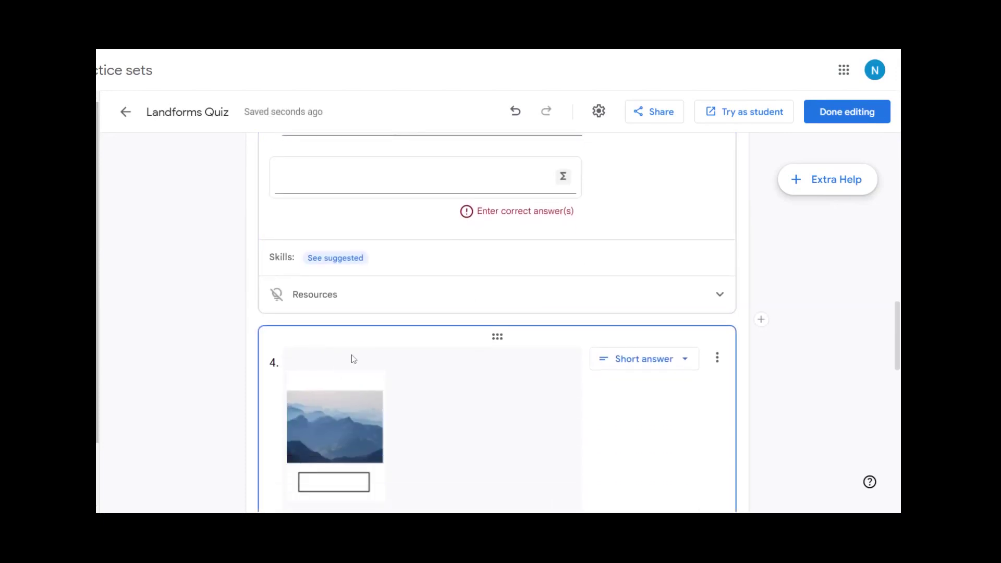
click(309, 357)
key(ctrl+v)
scroll(599, 393, down, 8)
click(299, 296)
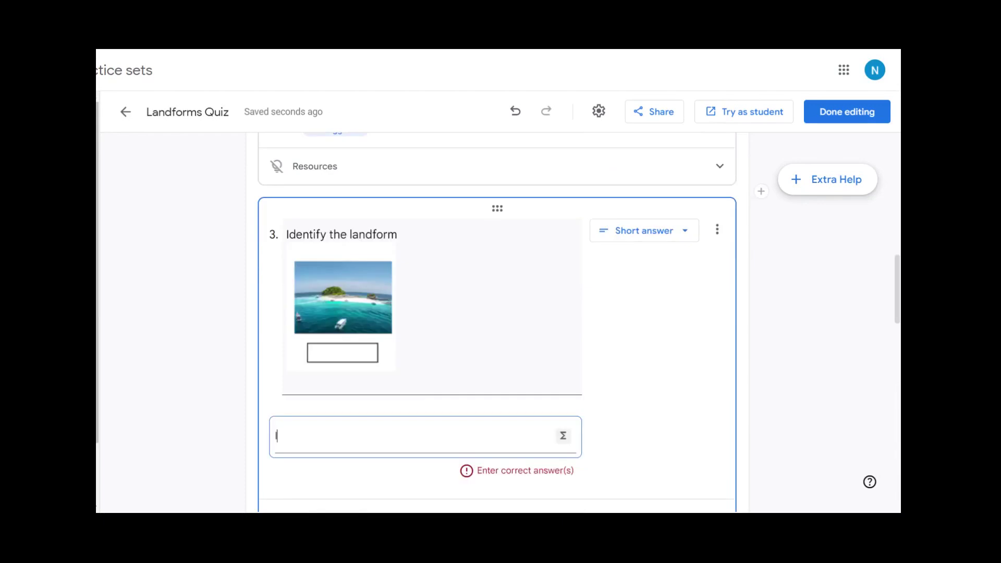
Enter Island, Mountains and Desert as the answers for questions 3–5
text(a)
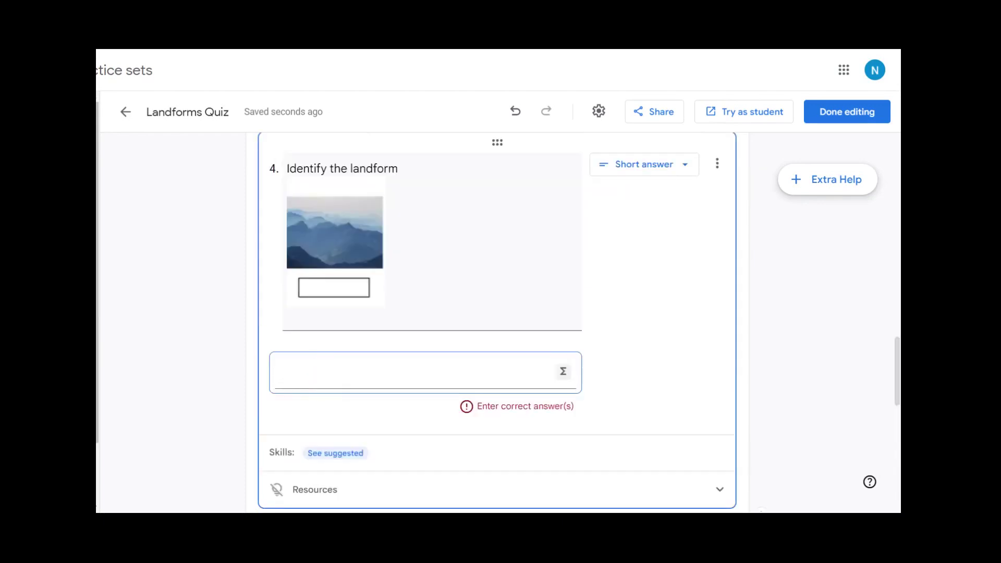
text(Mountains)
scroll(616, 387, down, 6)
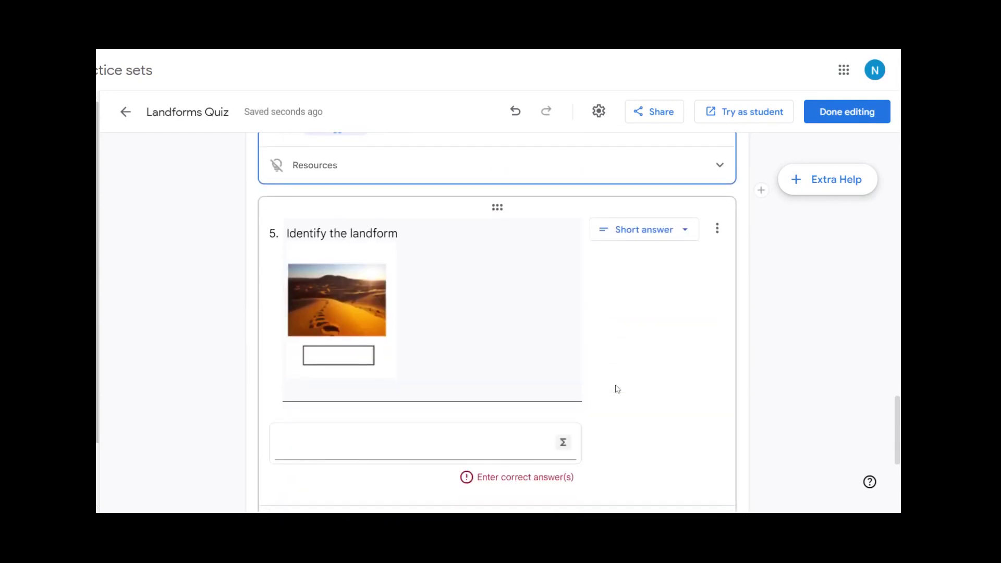
click(417, 442)
text(Deser)
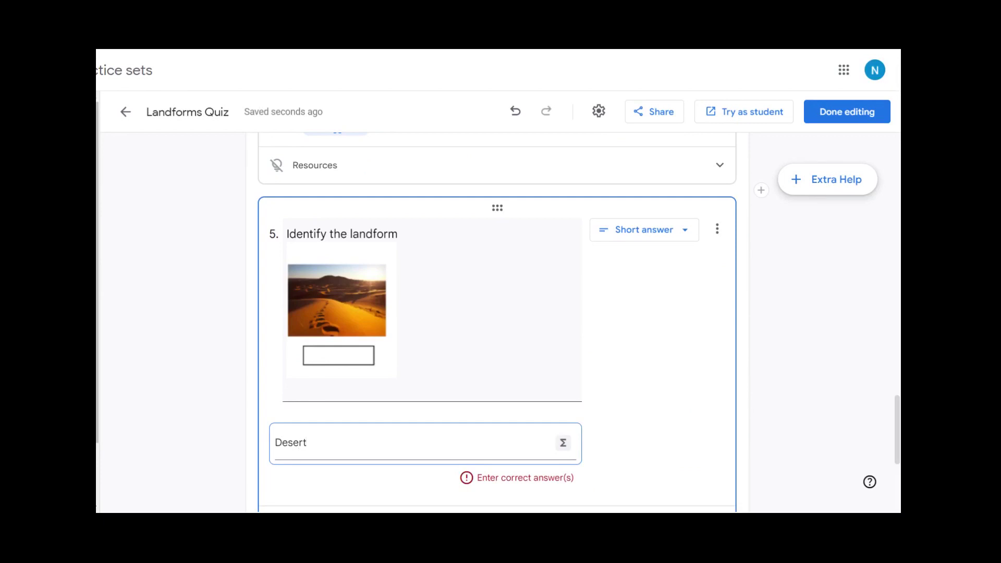
text(t)
scroll(674, 418, down, 2)
scroll(666, 374, up, 14)
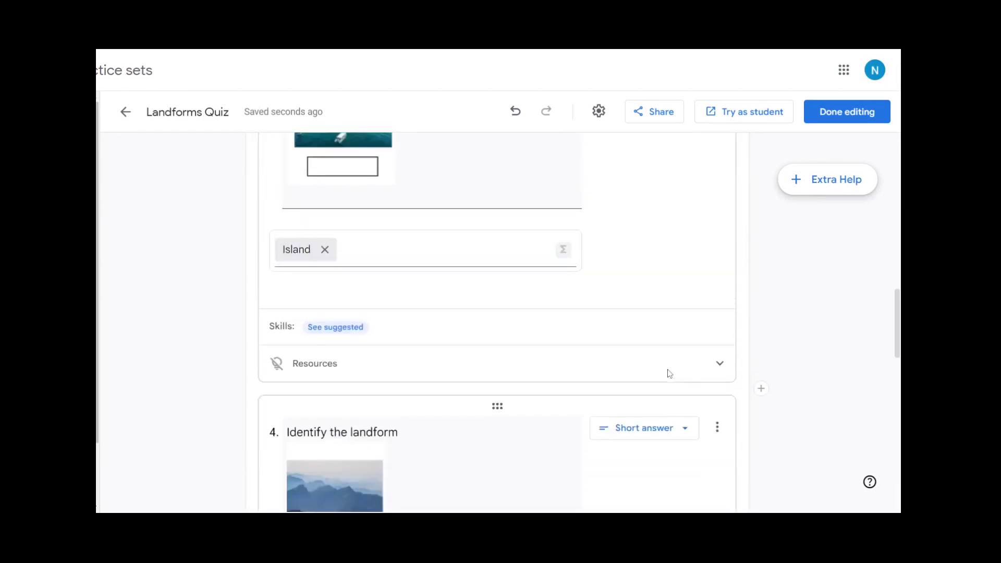
scroll(667, 373, up, 12)
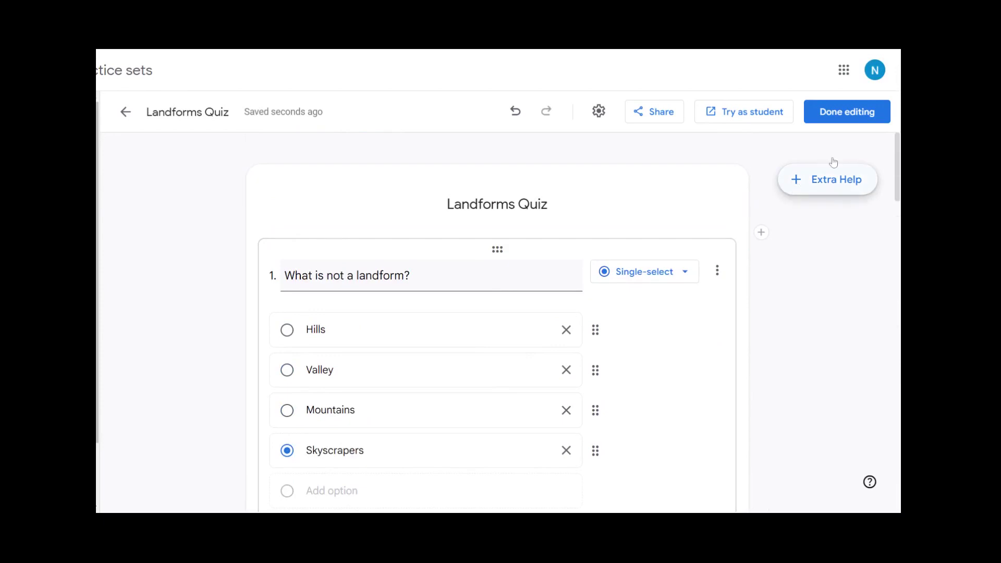
Finish editing the Landforms Quiz, look it over in view mode, and return to practice sets
click(841, 110)
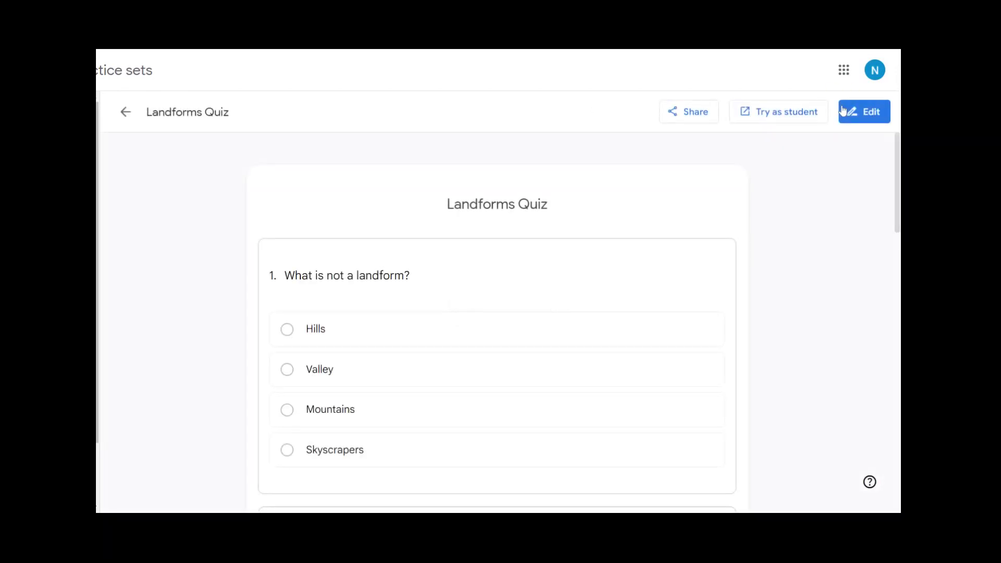
scroll(708, 234, down, 1)
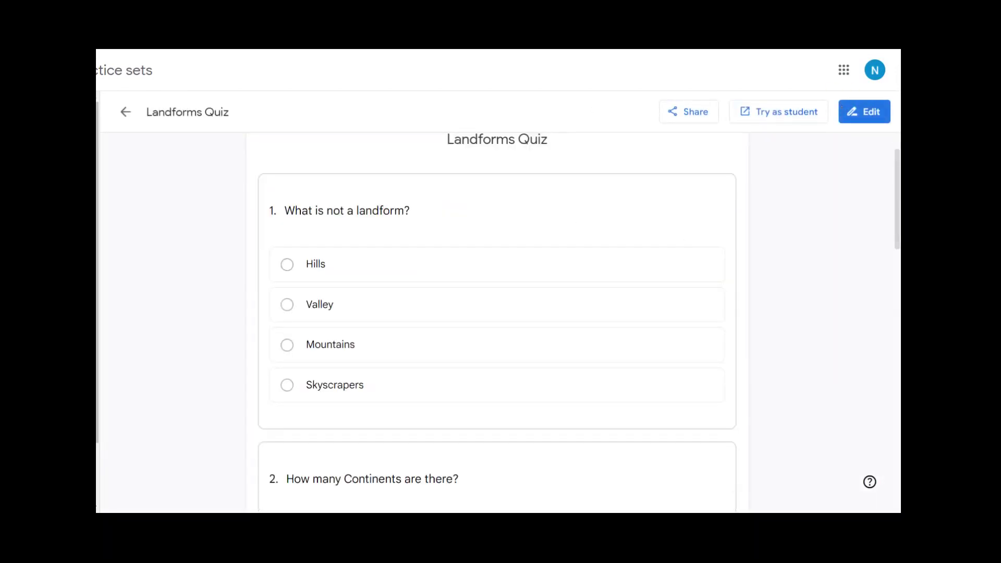
scroll(647, 228, up, 1)
click(125, 112)
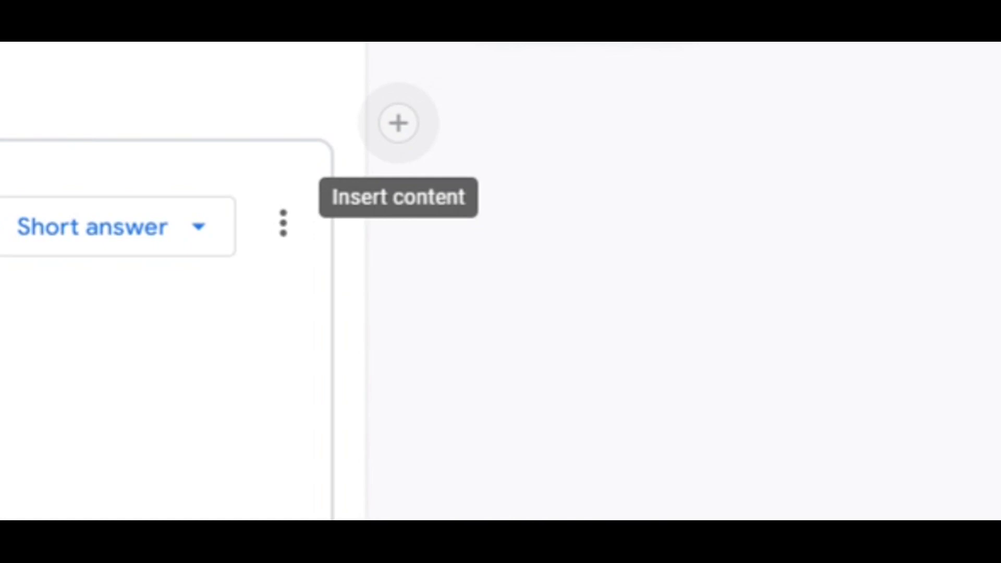
Import the questions from the 'Past, Present, Future' Google Form into the untitled practice set
click(398, 123)
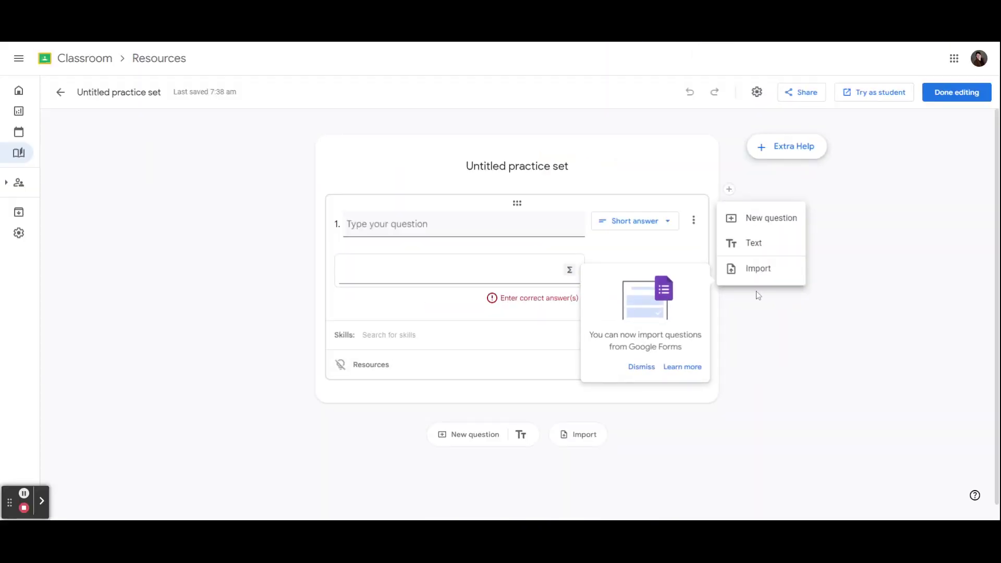
click(758, 269)
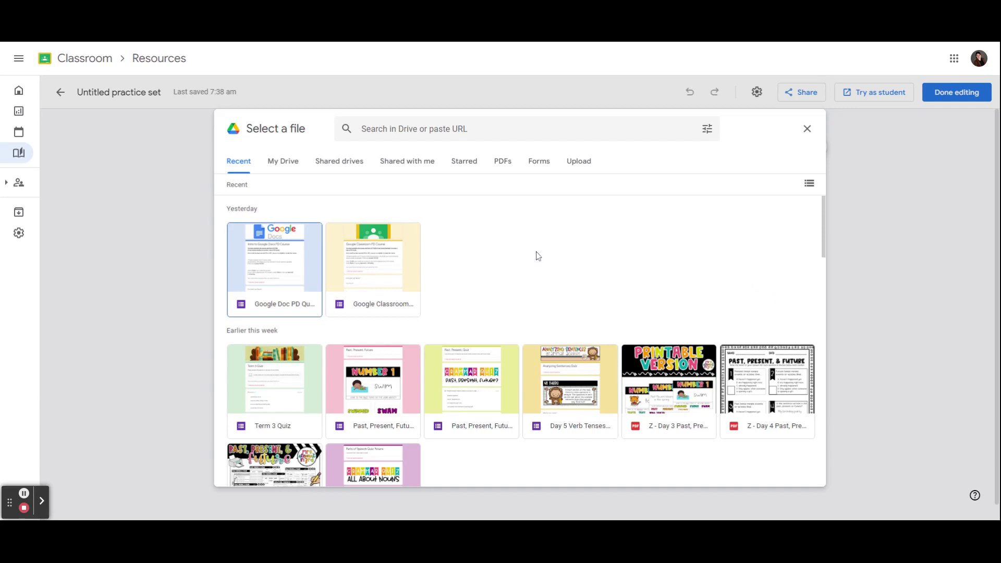
scroll(538, 255, down, 2)
click(472, 299)
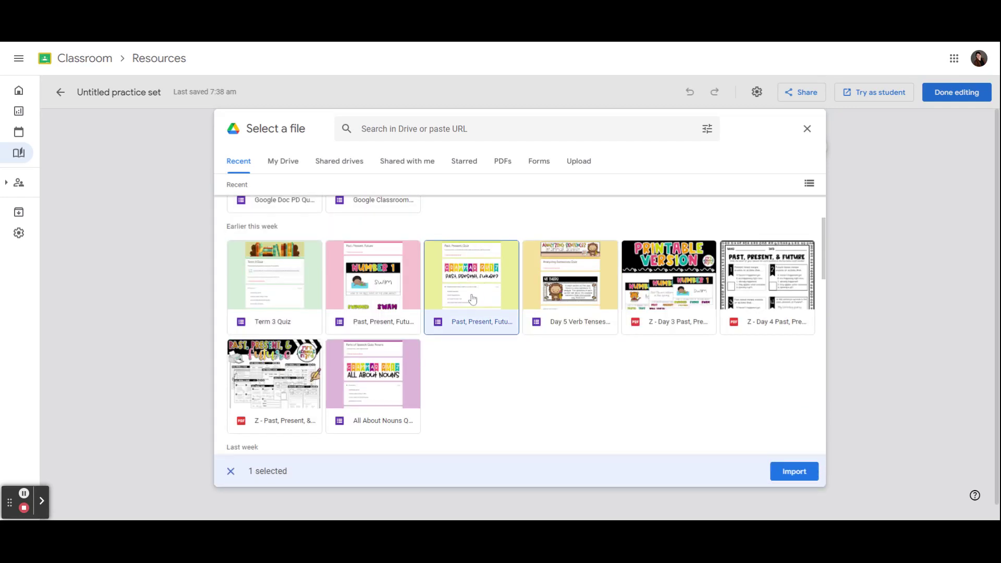
click(795, 474)
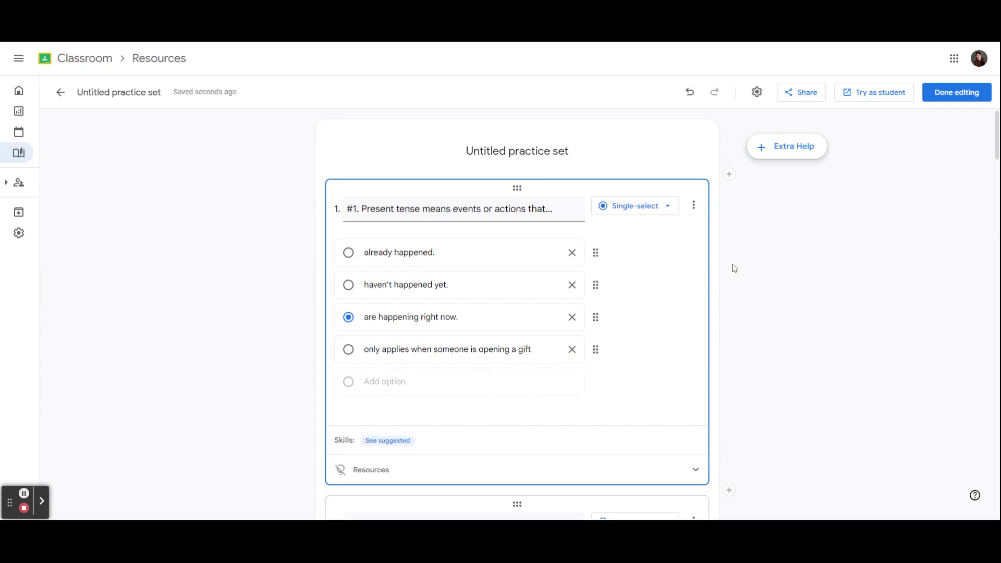
Save the 'Past, Present, and Future Nouns' practice set and go back to My resources
scroll(625, 294, up, 1)
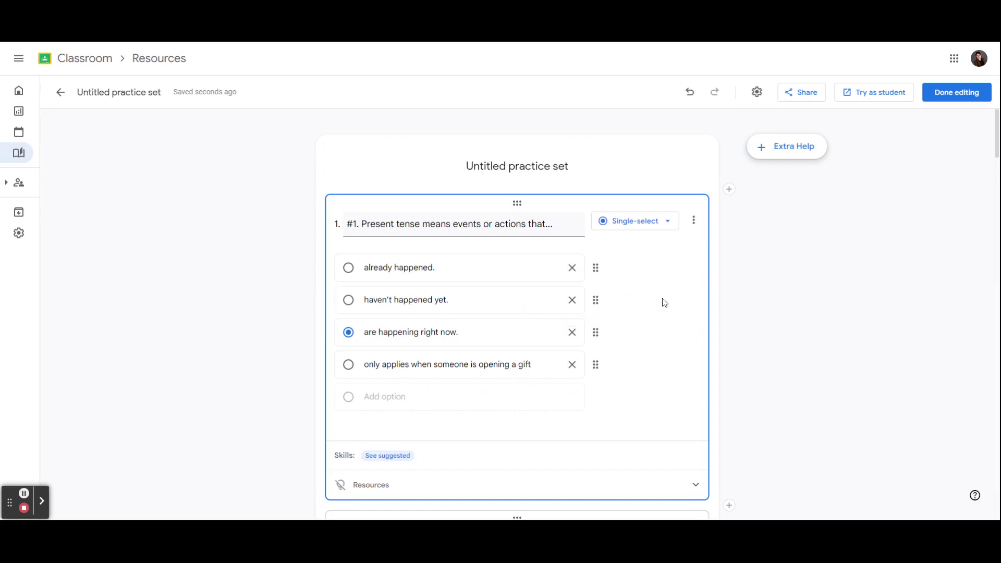
scroll(664, 303, down, 6)
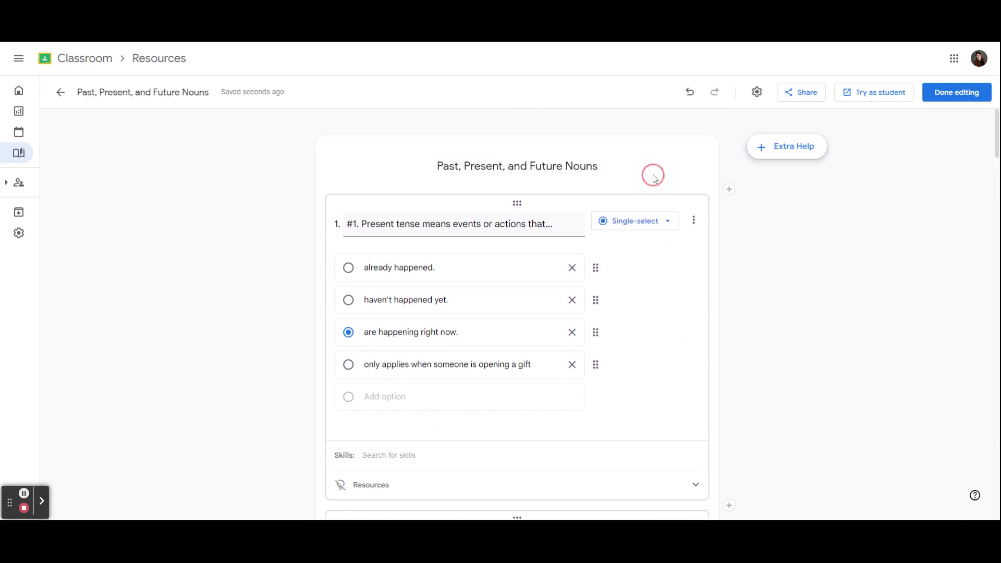
click(945, 97)
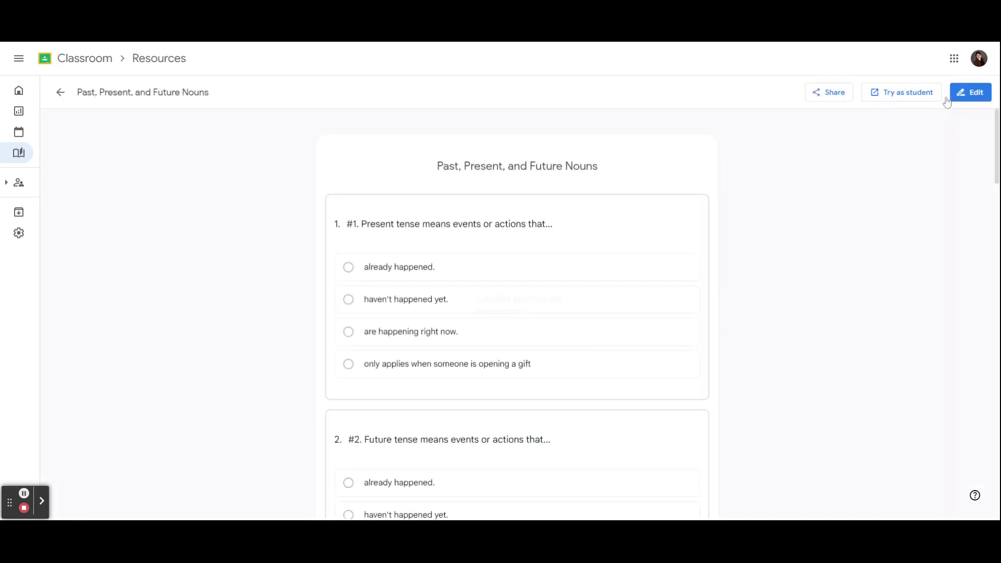
click(60, 92)
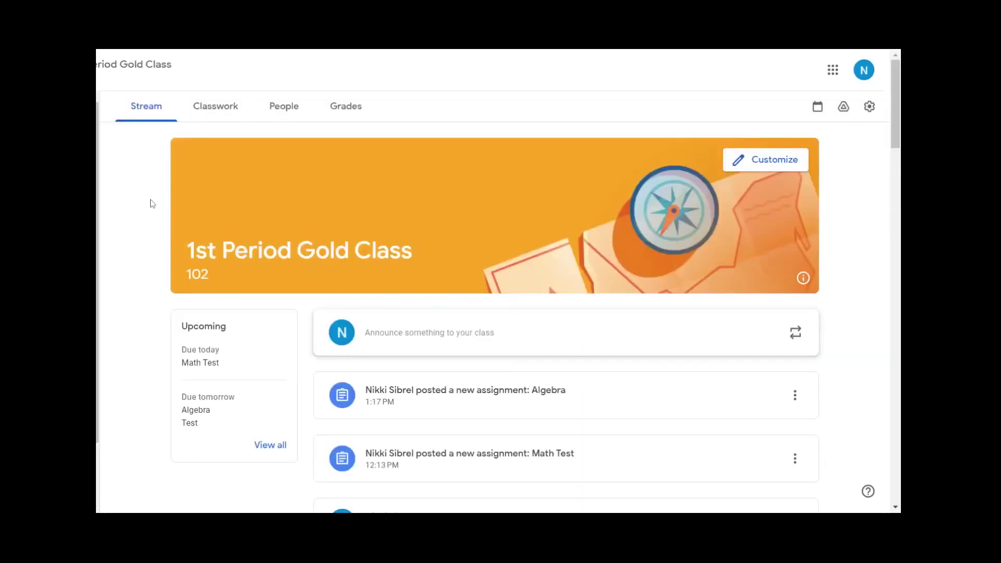
From the Grades tab, open the Math Test's Class insights and expand the Insights summary
click(330, 108)
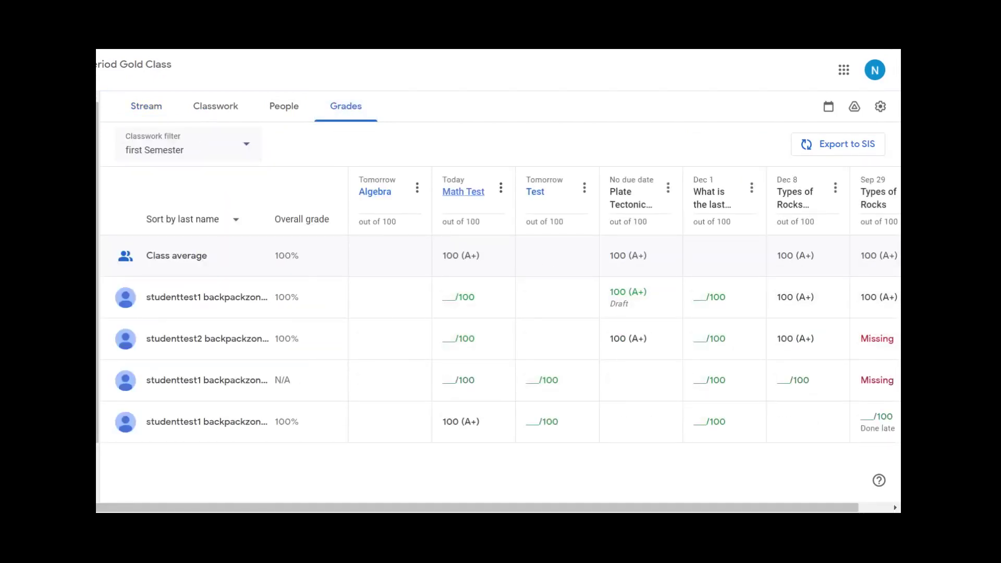
click(472, 192)
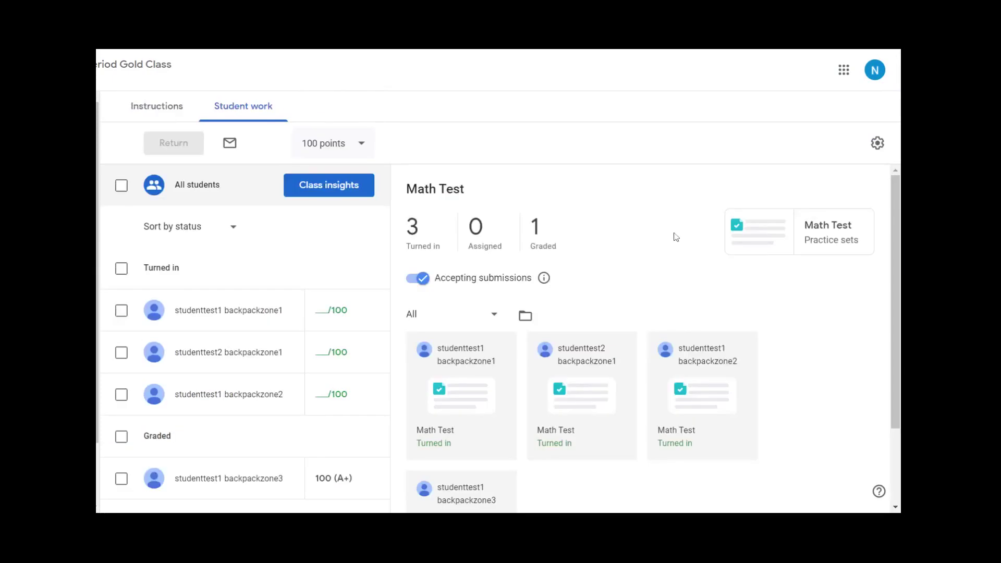
click(337, 188)
click(387, 155)
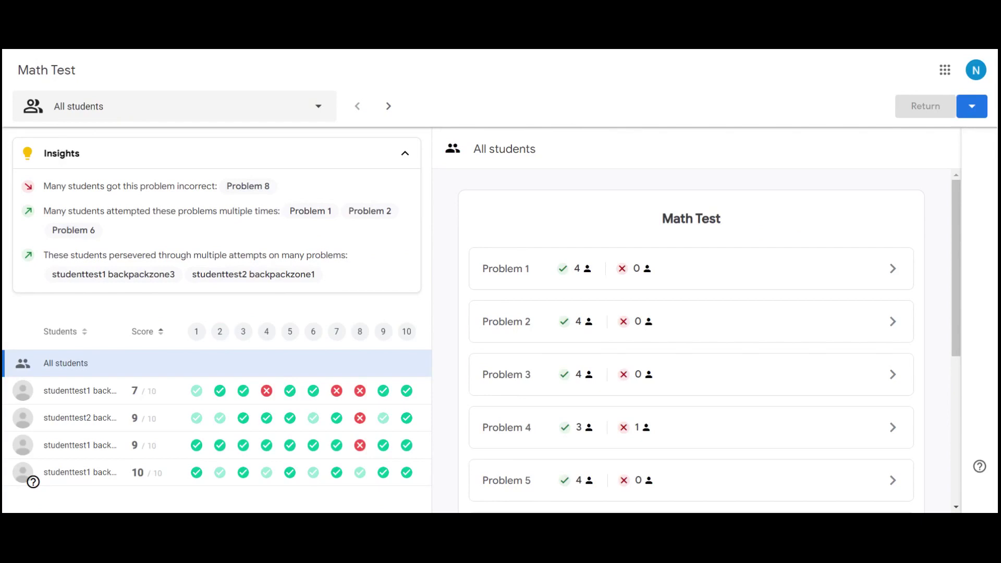
Open the Math Test submission of the student who scored 7 out of 10
mouse_move(221, 401)
mouse_move(220, 424)
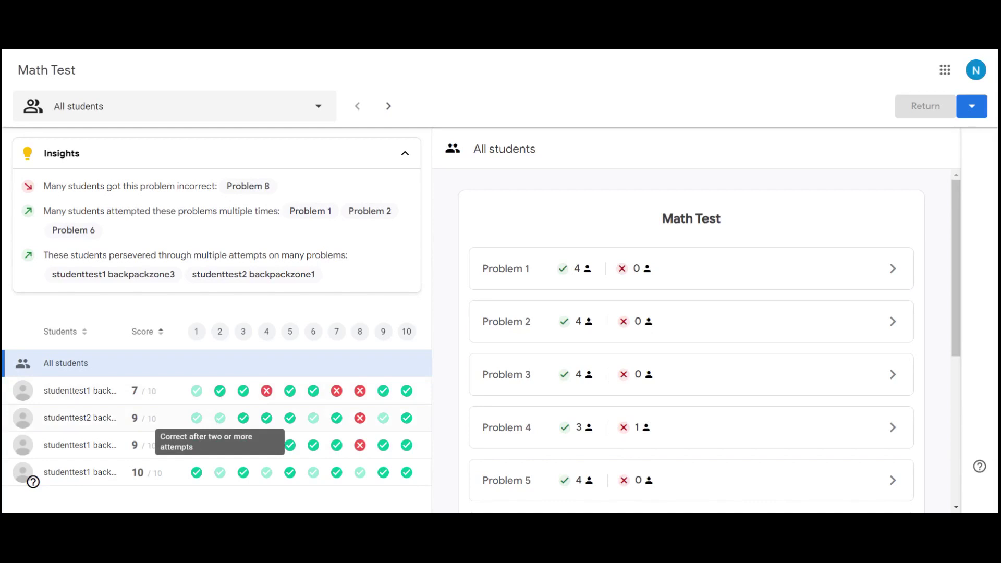
mouse_move(360, 418)
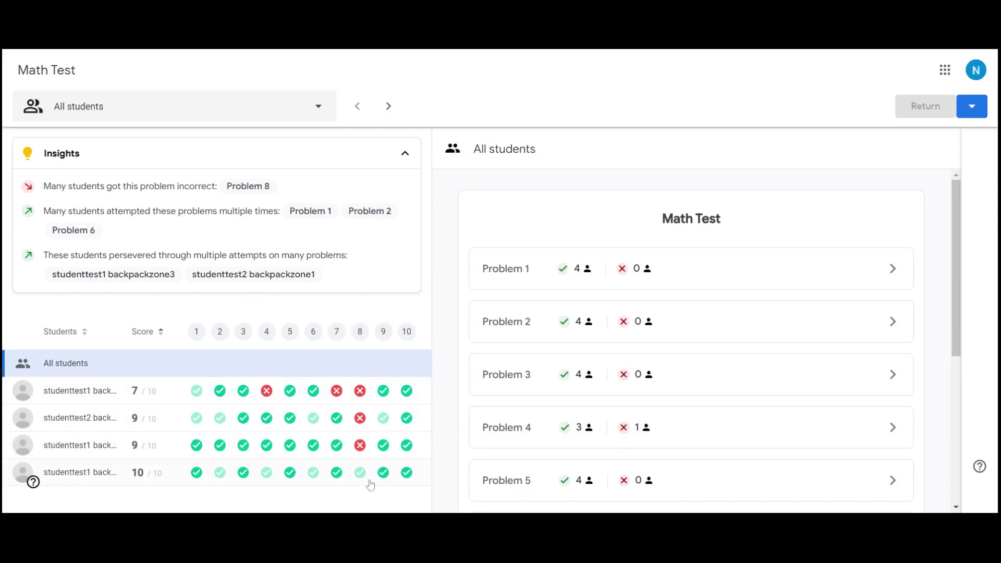
click(365, 391)
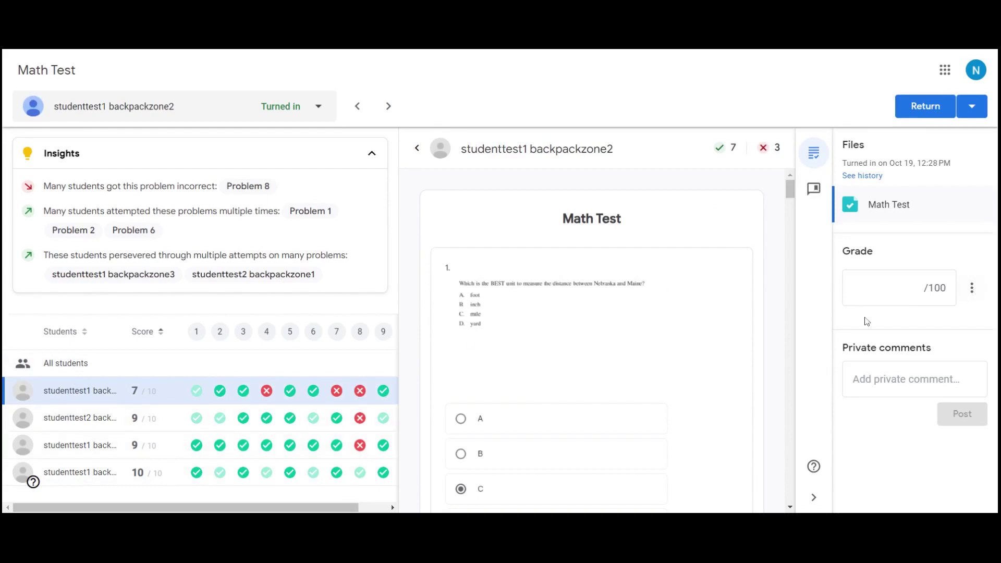
Grade the three ungraded Math Test submissions C- (72), A- (92) and A- (92)
click(887, 295)
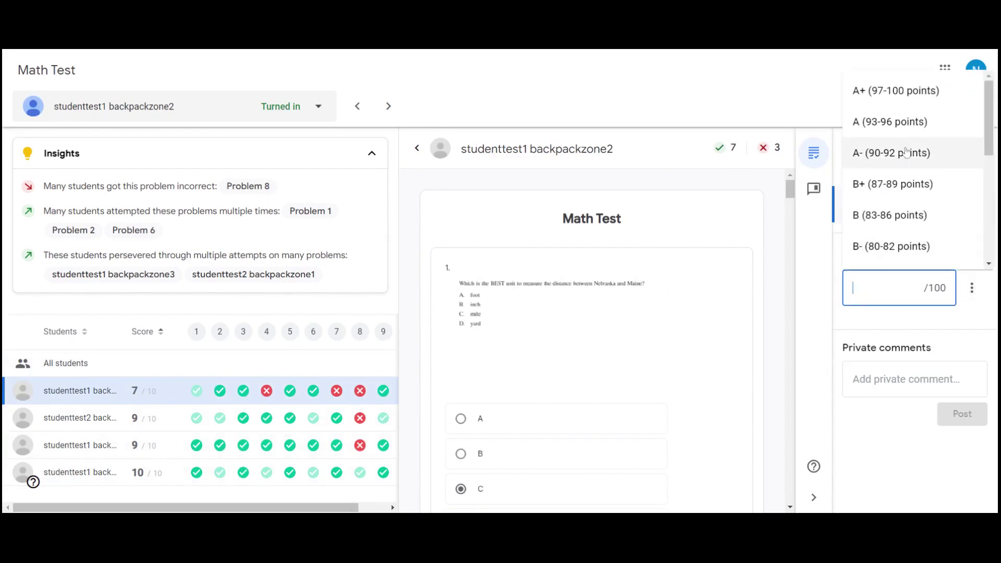
scroll(910, 213, down, 3)
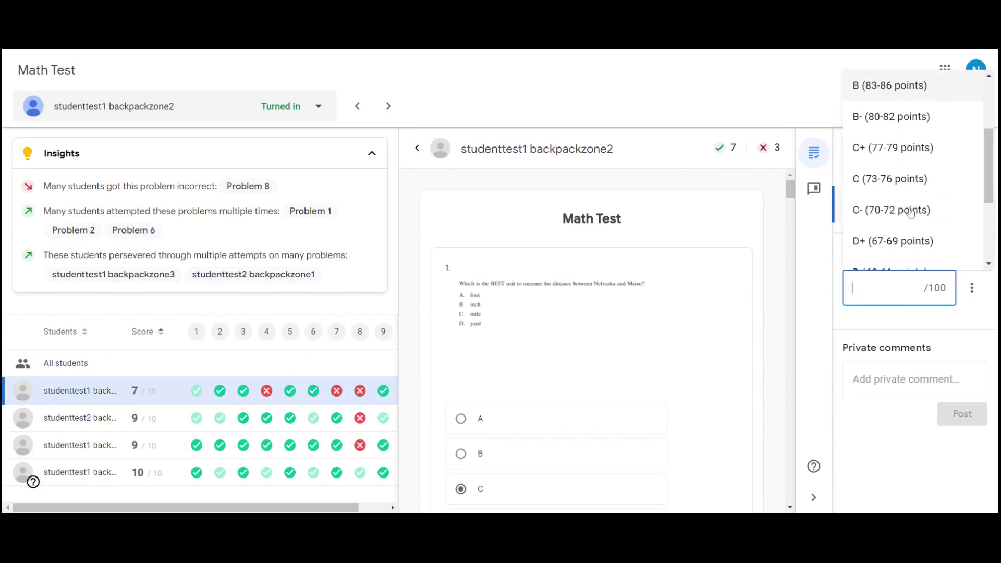
click(895, 206)
click(283, 418)
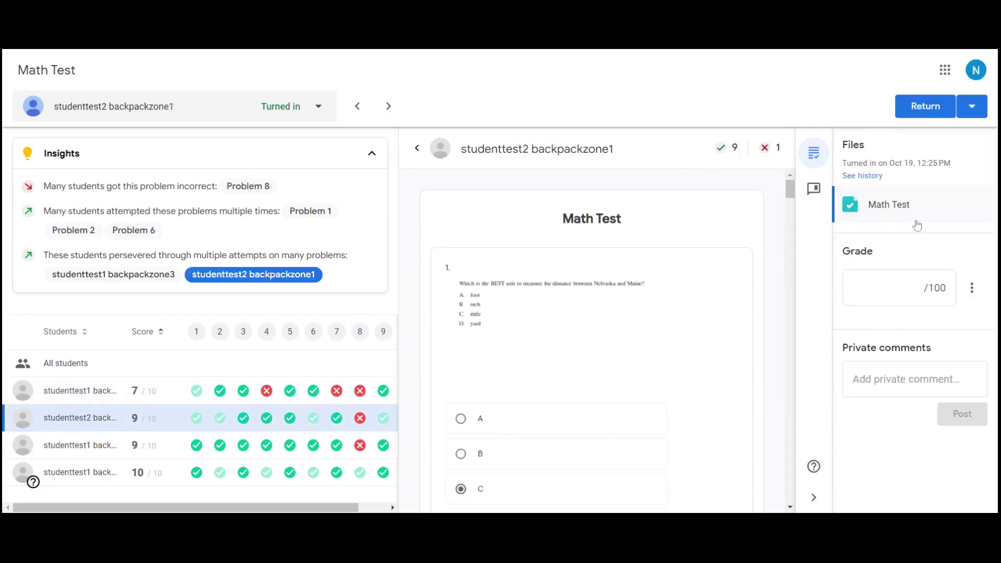
click(886, 288)
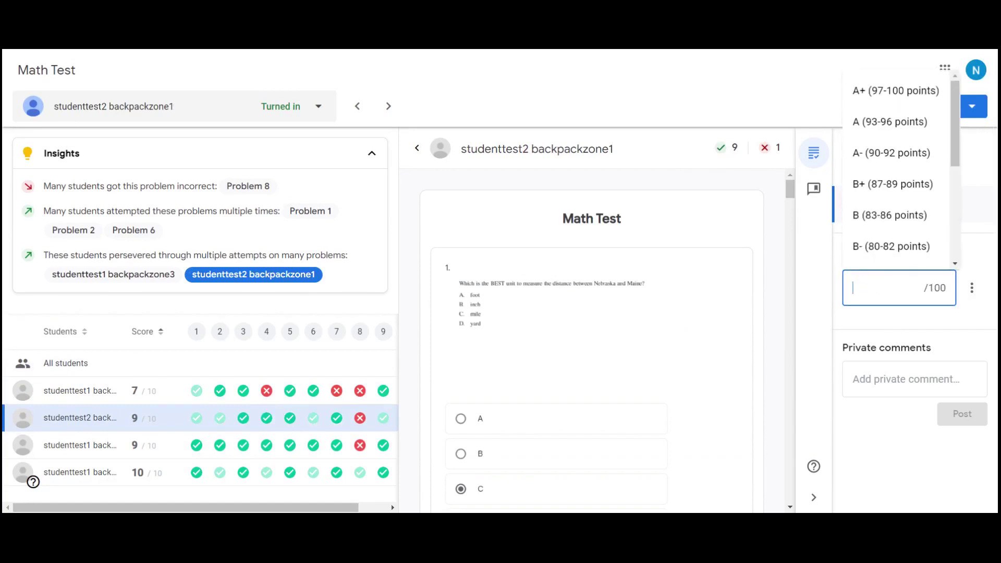
click(889, 153)
click(886, 290)
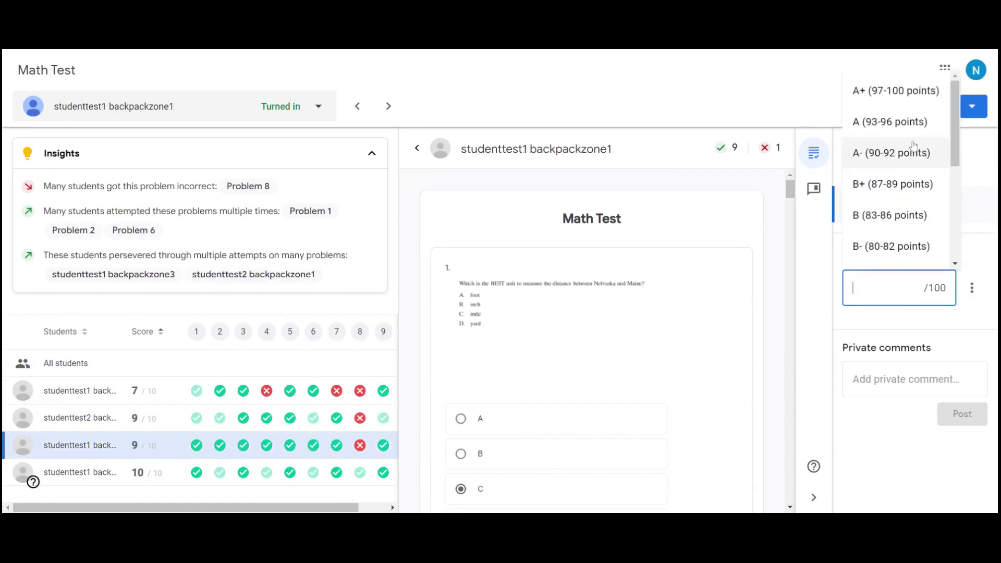
click(911, 152)
click(342, 477)
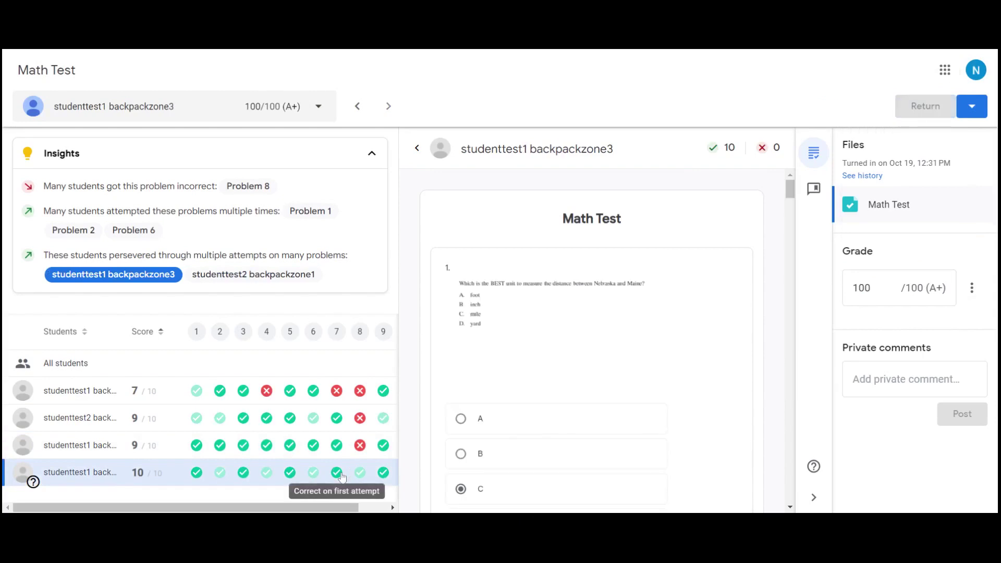
Return all three graded Math Test submissions to the students at once
click(972, 106)
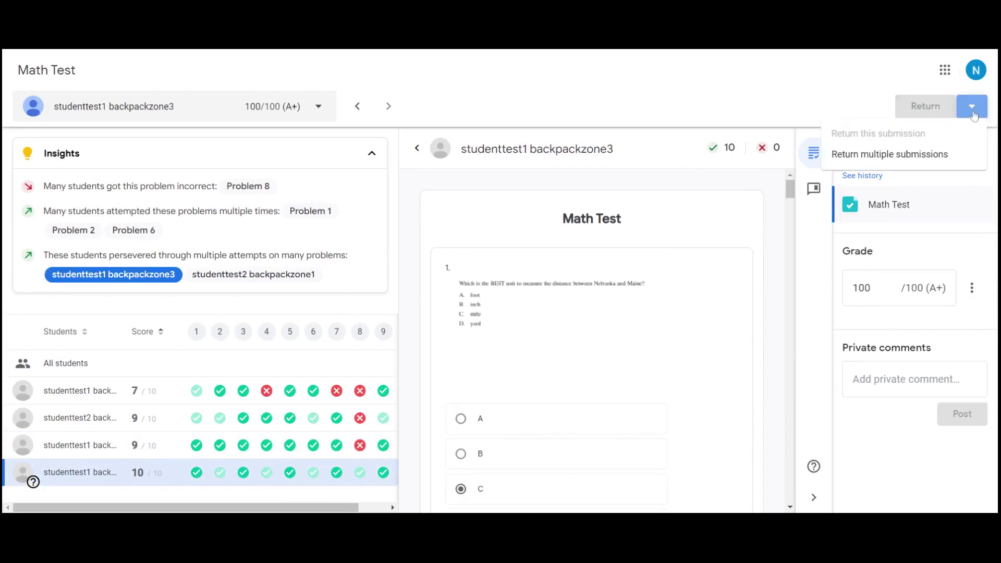
click(899, 156)
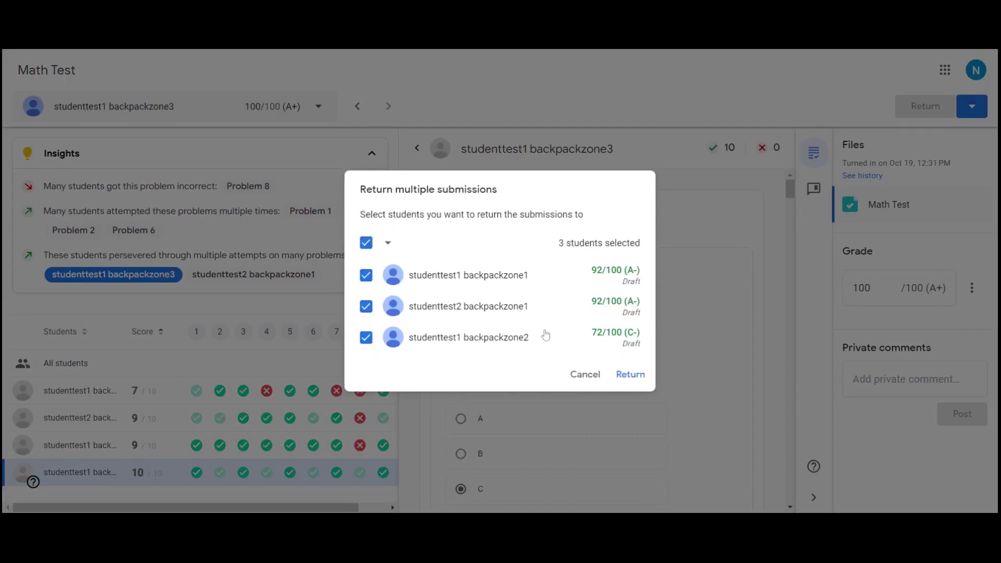
click(632, 374)
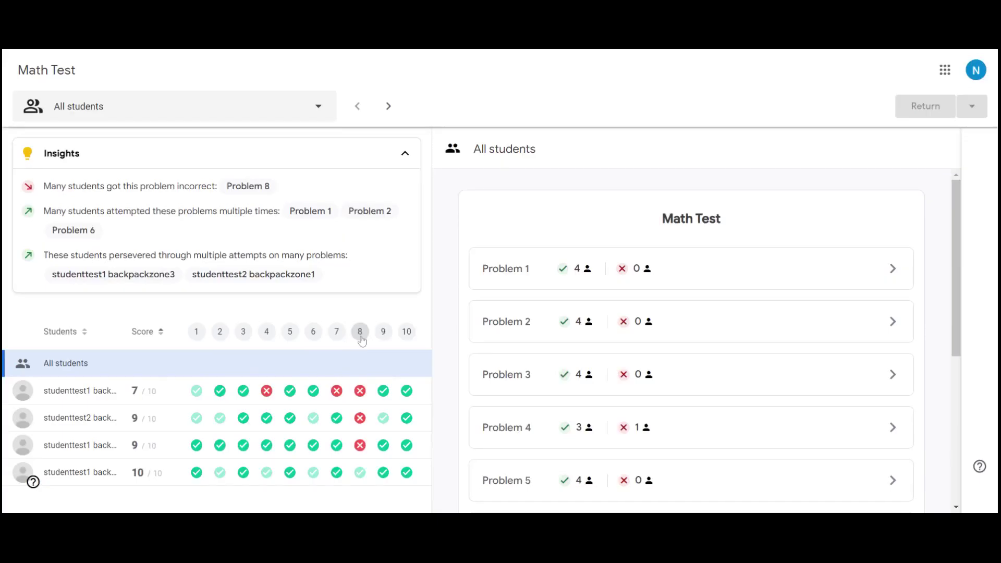
click(360, 334)
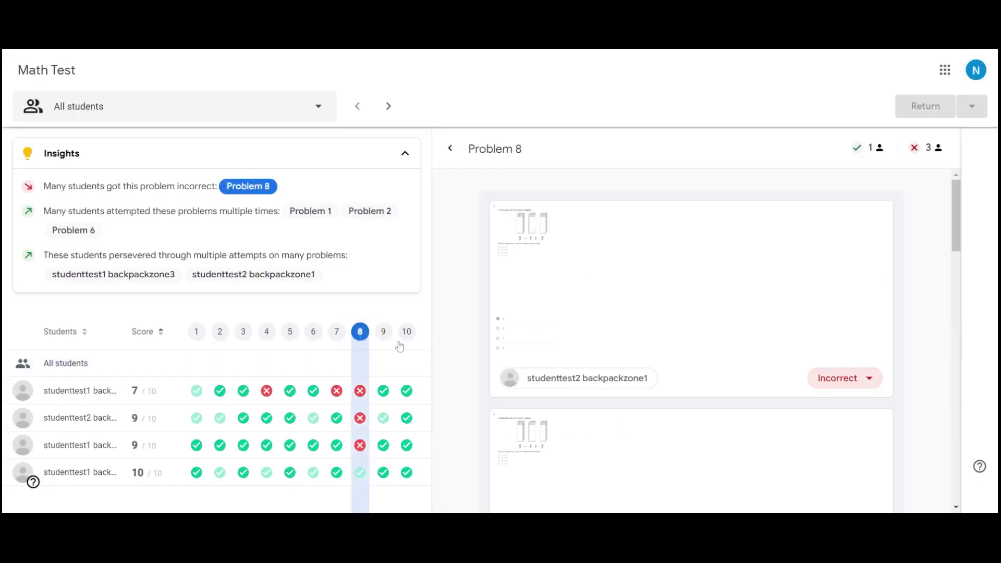
Scroll through every student's Problem 8 answer, then open the second student's submission
scroll(757, 392, down, 3)
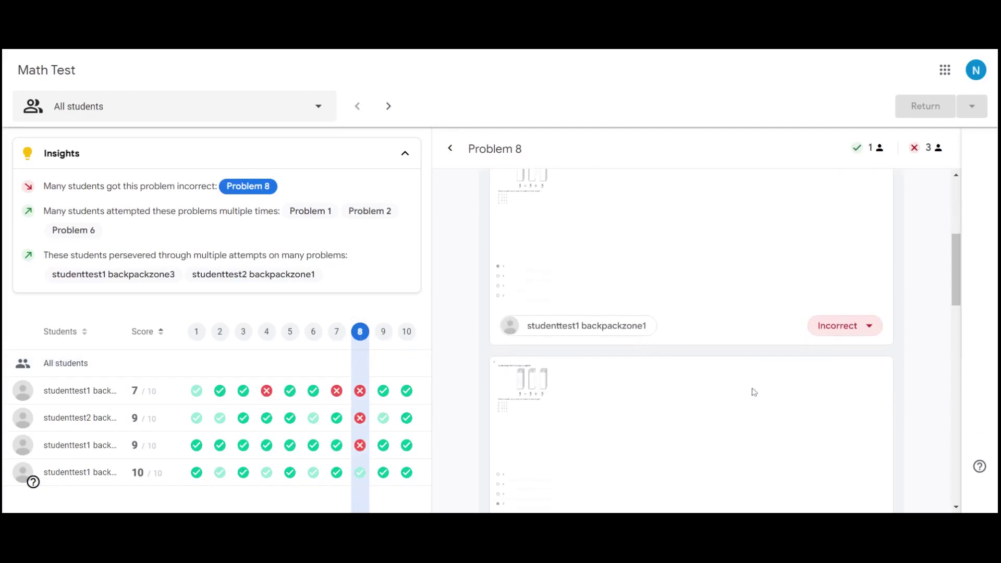
scroll(756, 392, down, 5)
scroll(753, 392, down, 2)
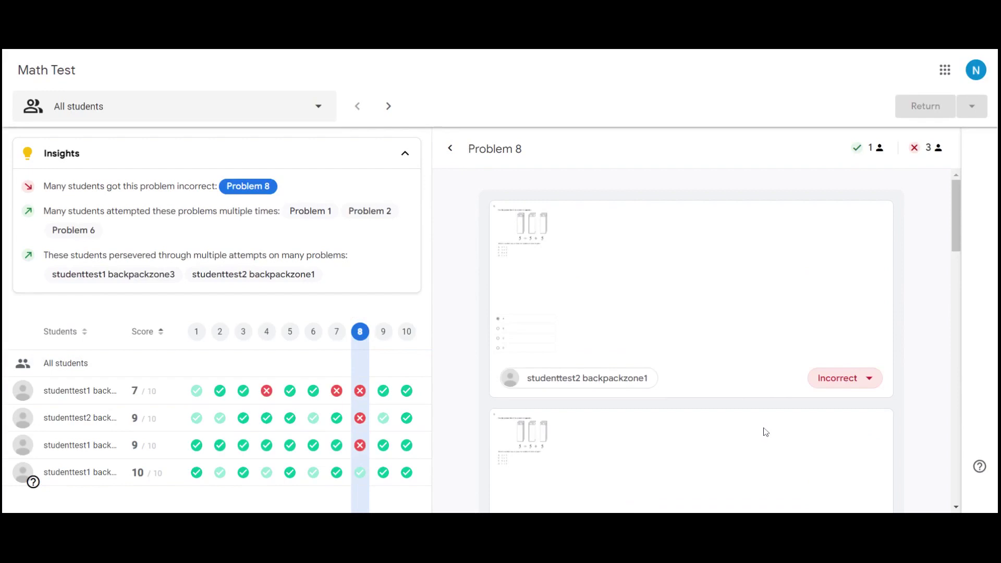
scroll(773, 405, down, 5)
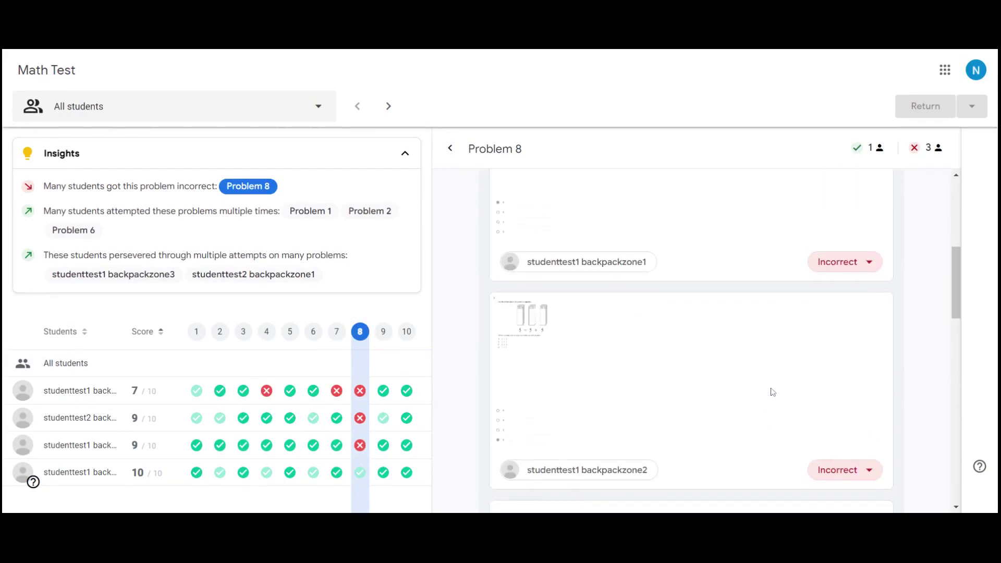
scroll(773, 393, down, 5)
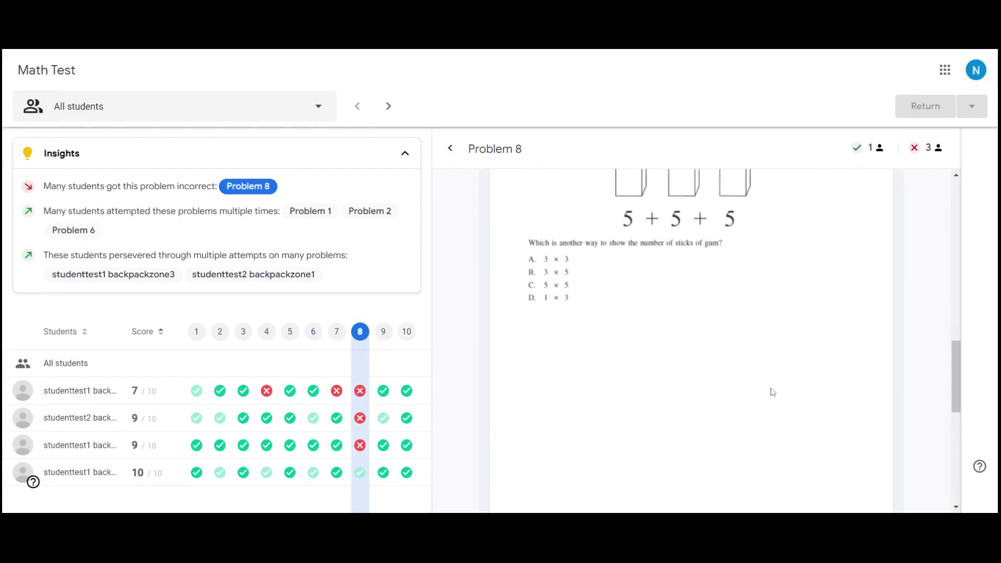
scroll(772, 392, down, 5)
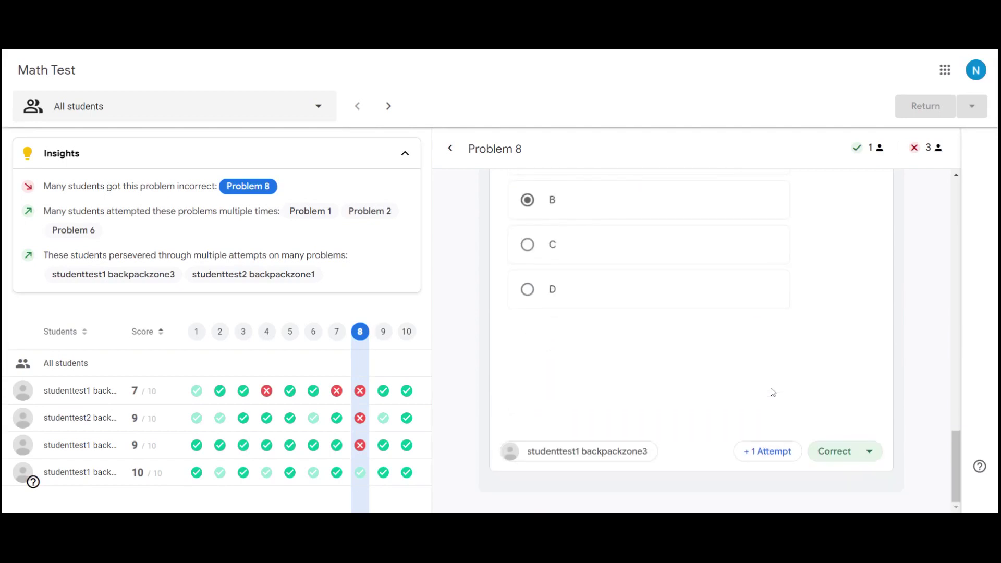
click(63, 416)
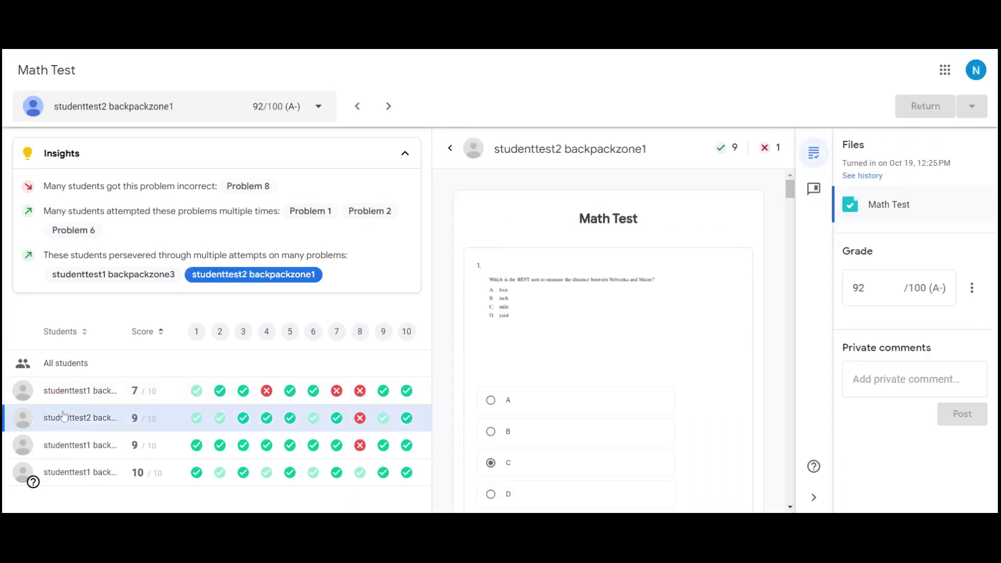
Add the private comment 'See Me' to the second student's Math Test submission
scroll(641, 391, down, 5)
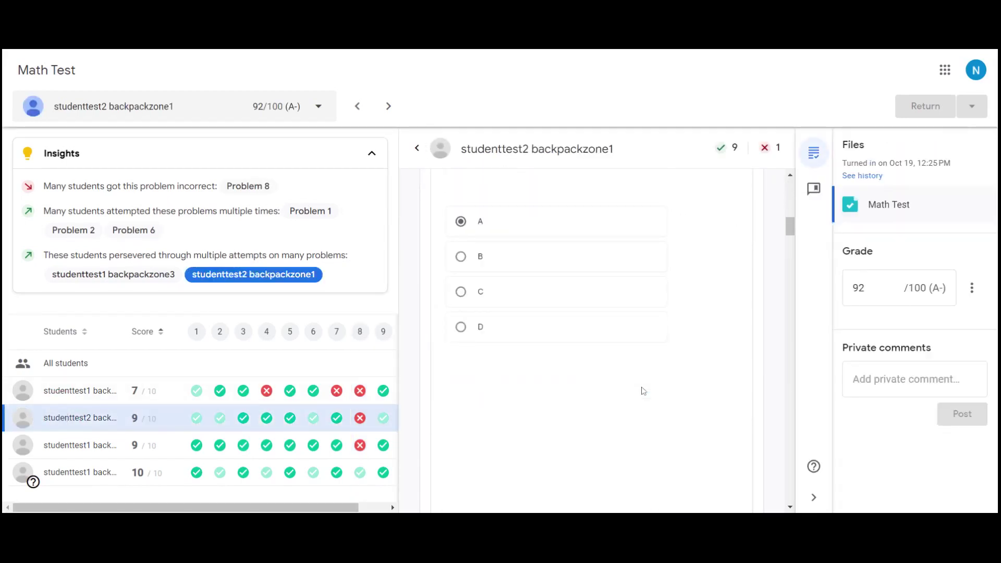
scroll(643, 391, down, 10)
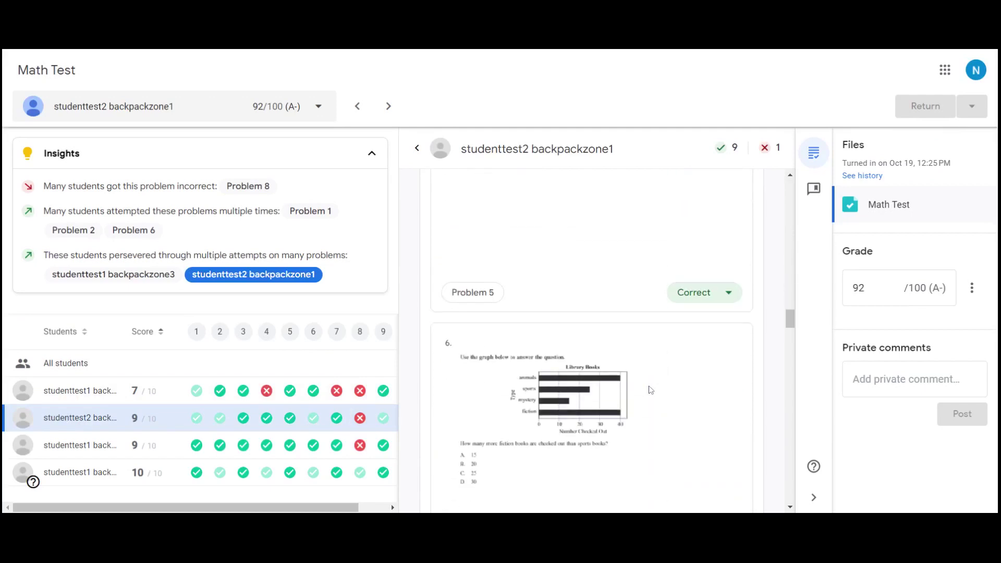
click(901, 386)
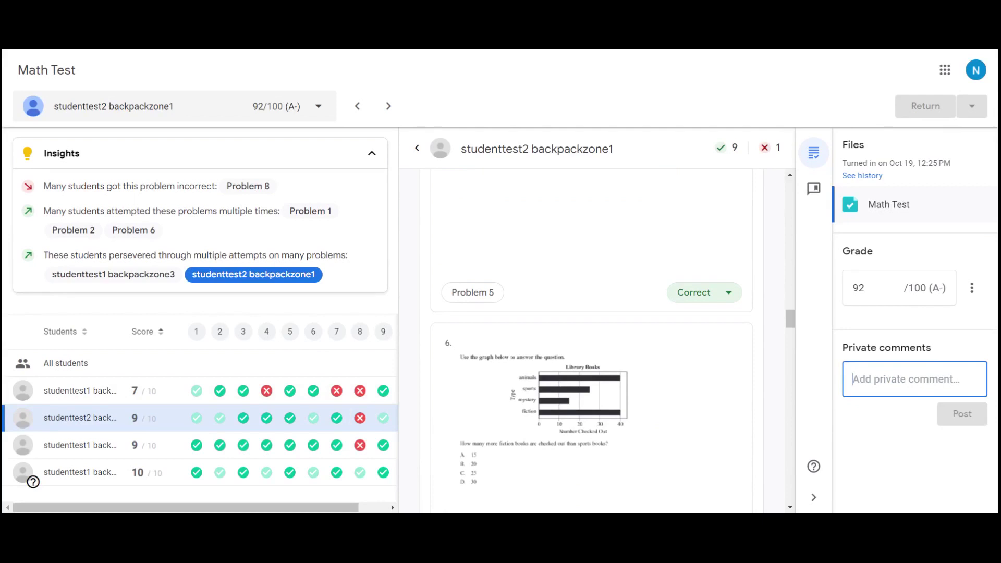
text(See Me)
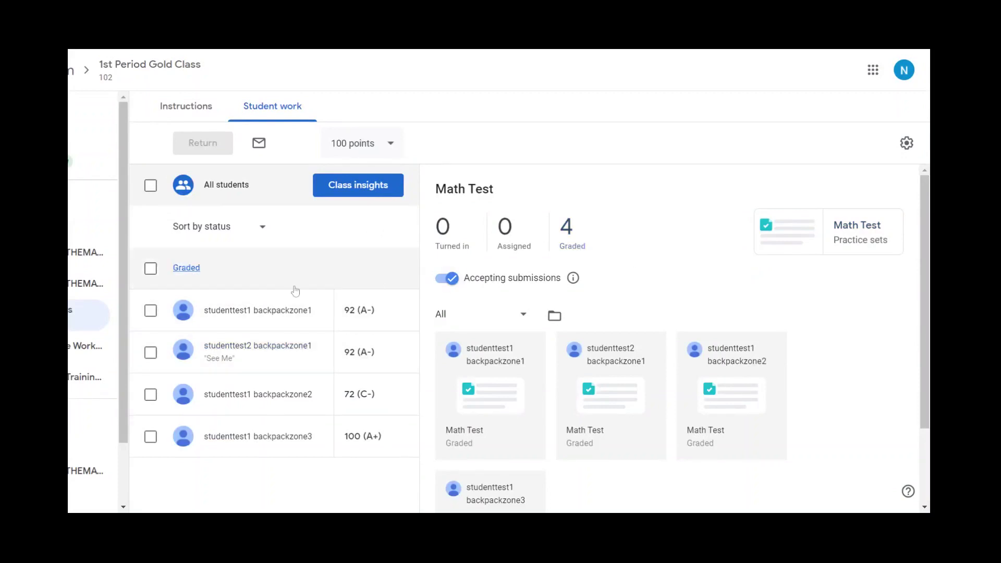
Open the class gradebook showing Math Test scores 92, 92, 72, 100 and an 89 (B+) average
click(89, 313)
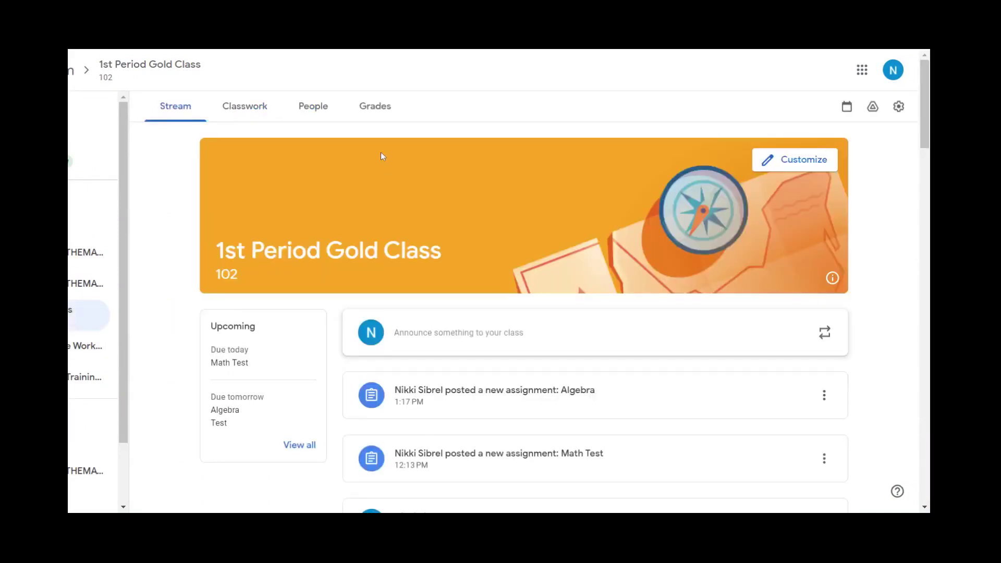
click(375, 106)
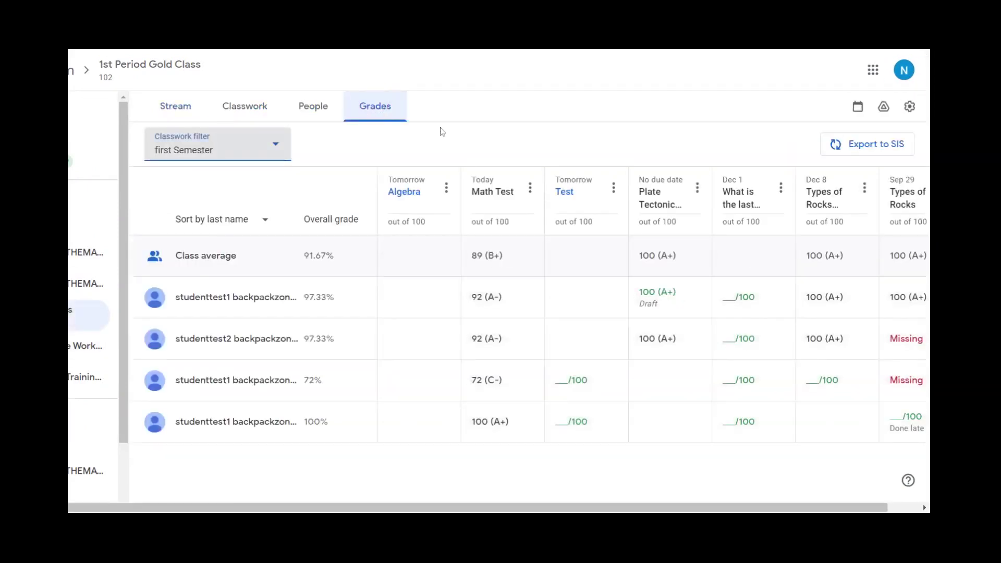